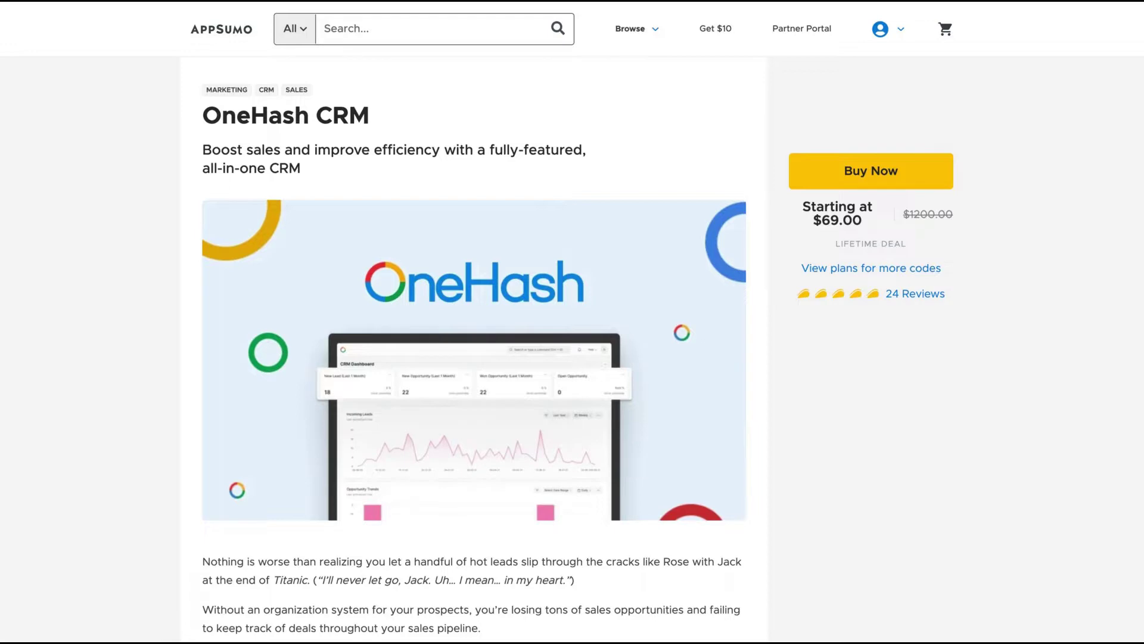
Scroll the OneHash CRM deal page down to the TL;DR highlights and intro video
scroll(705, 286, "down", 10)
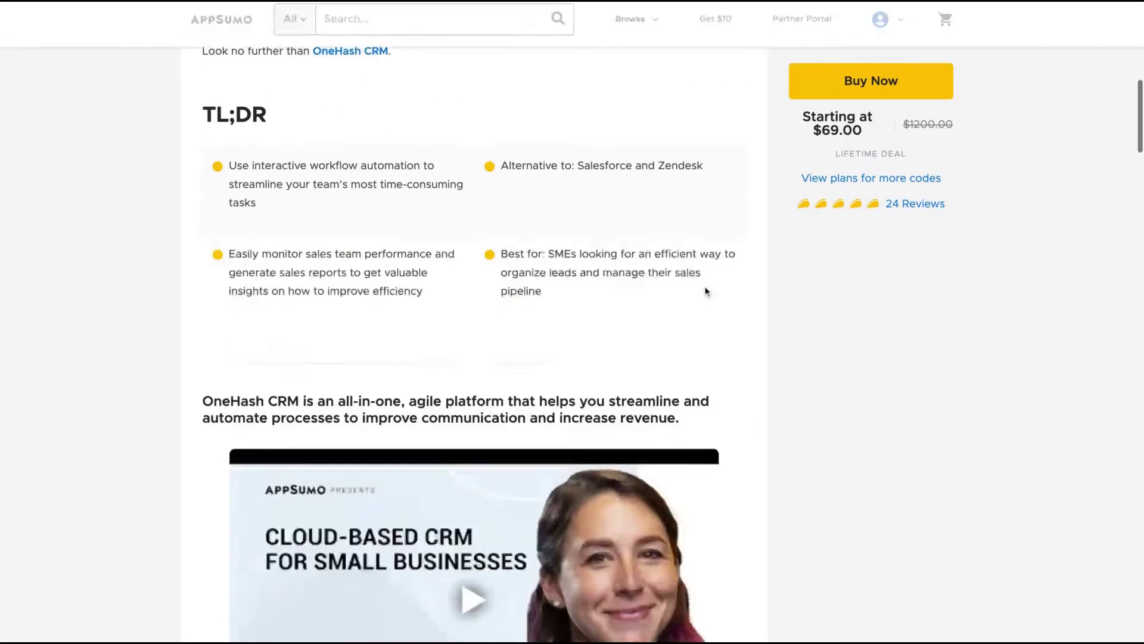
scroll(744, 292, "up", 1)
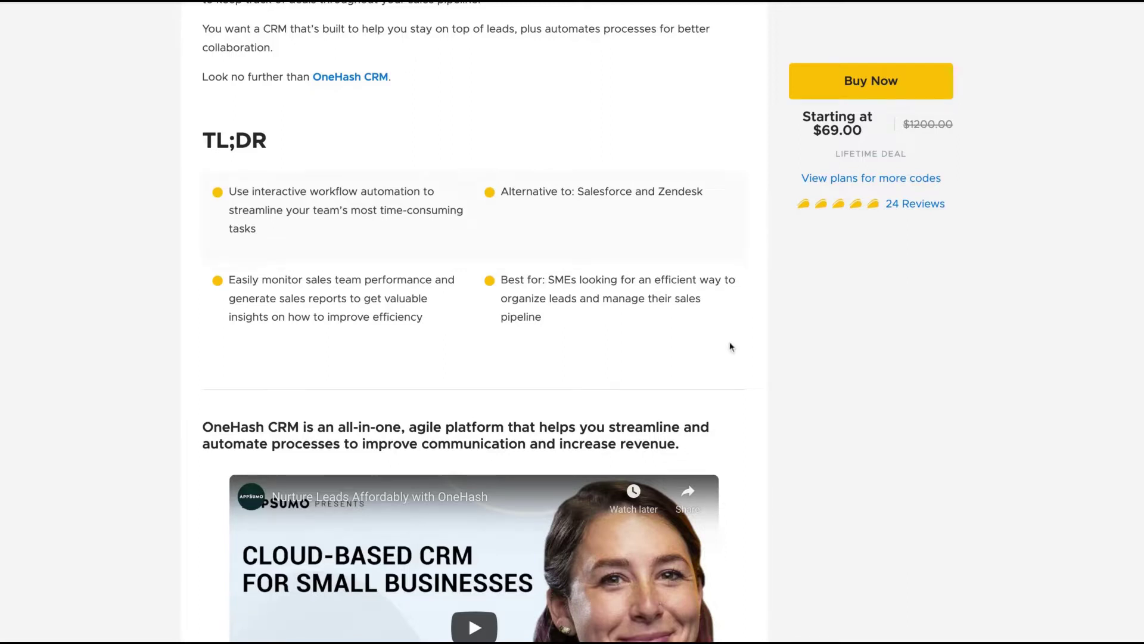
Scroll through Plans and Features to the Single $69, Double $138 and Multiple $207 pricing cards
scroll(732, 347, "down", 15)
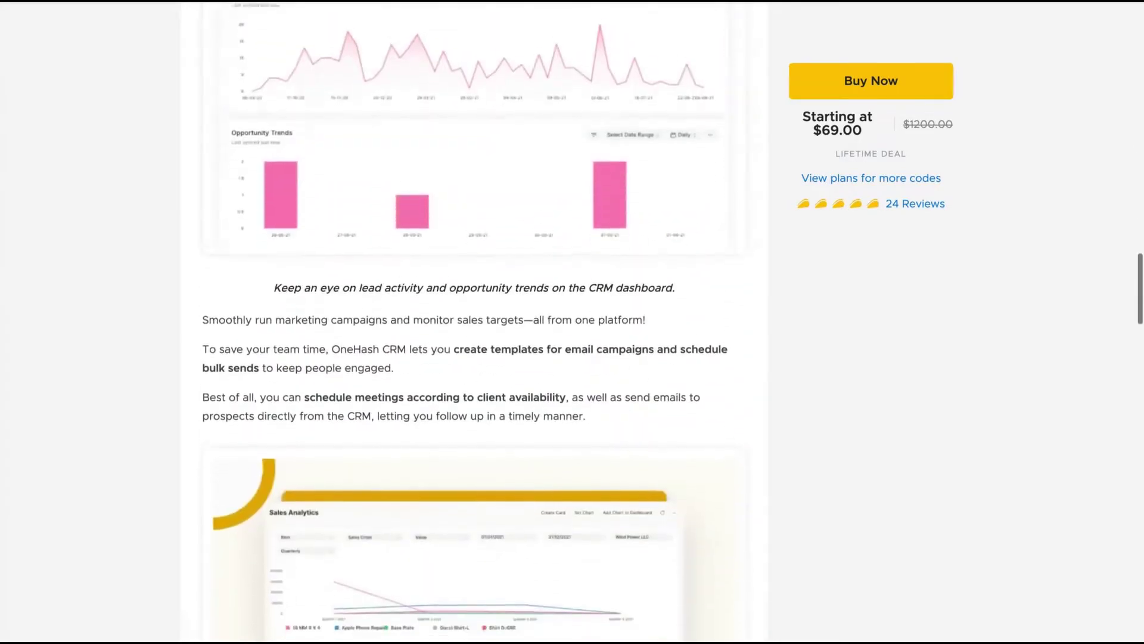
scroll(471, 322, "up", 2)
scroll(471, 322, "down", 10)
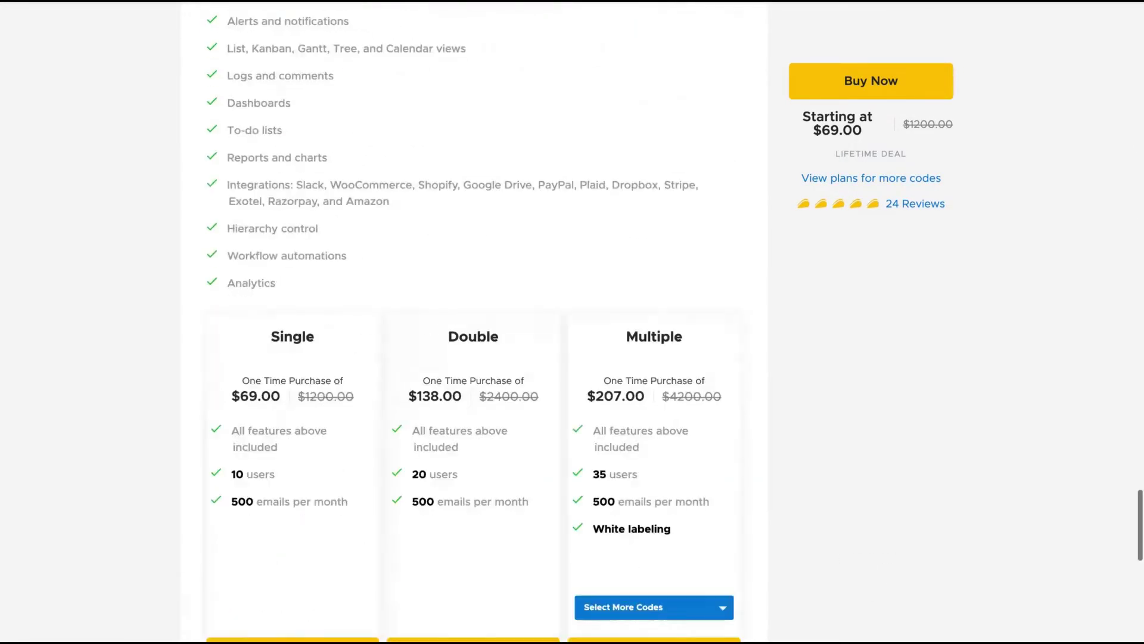
scroll(471, 322, "up", 4)
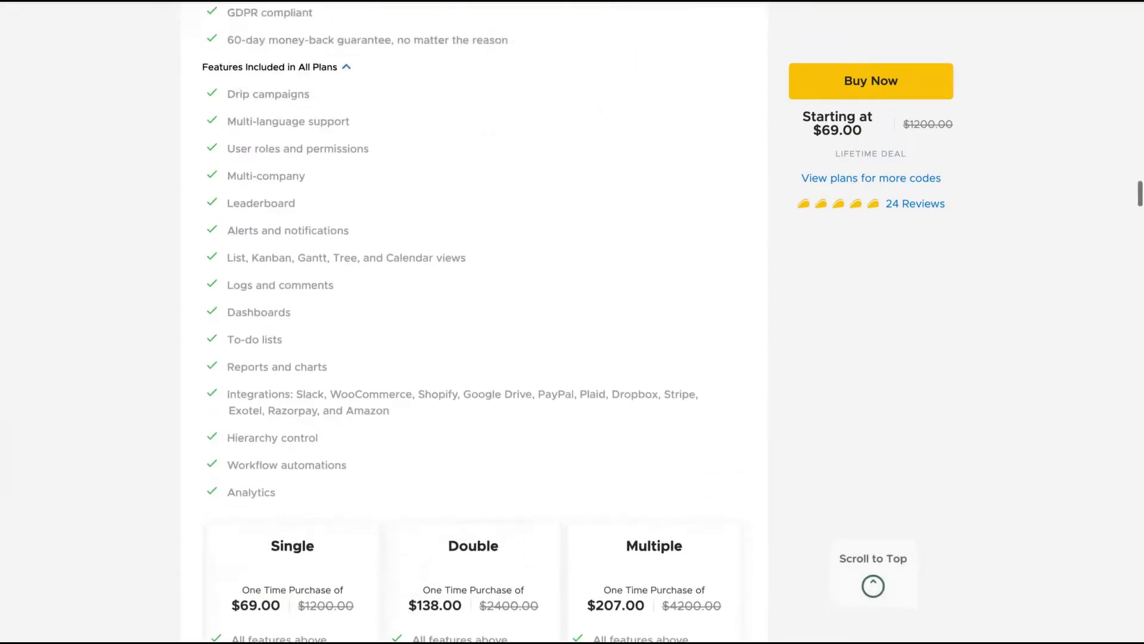
scroll(470, 322, "up", 3)
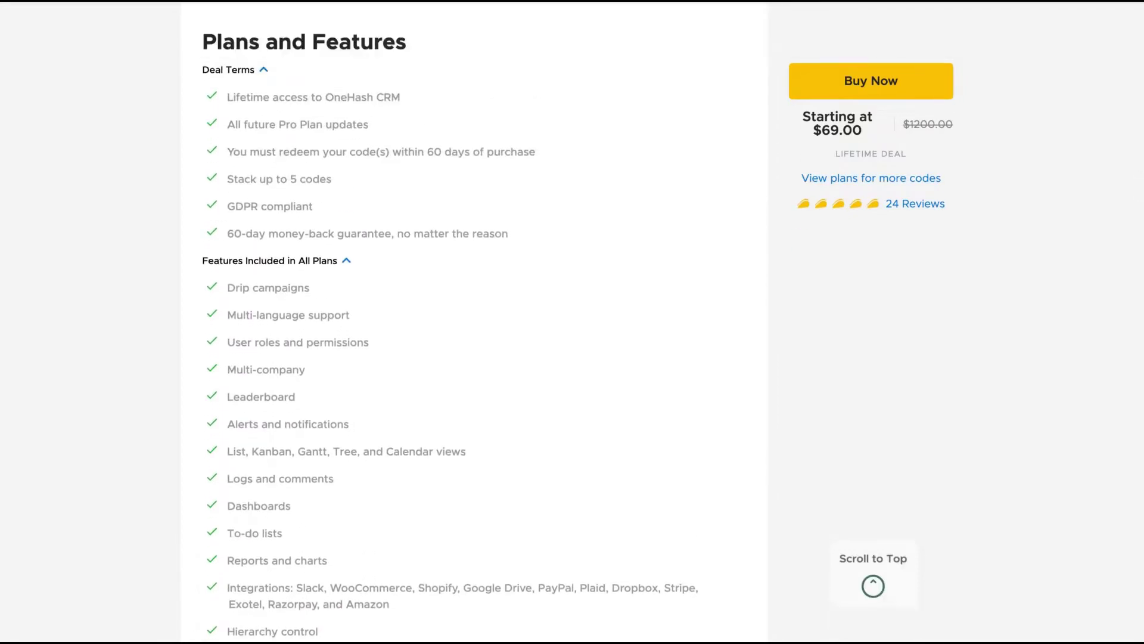
scroll(471, 322, "down", 5)
scroll(471, 322, "up", 2)
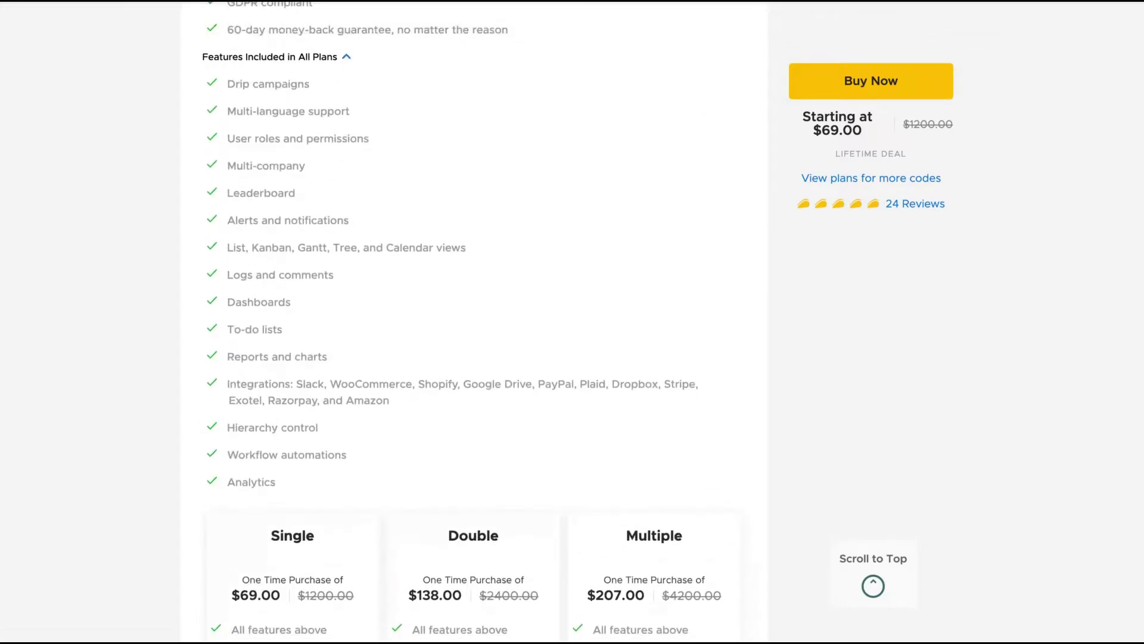
scroll(471, 322, "down", 1)
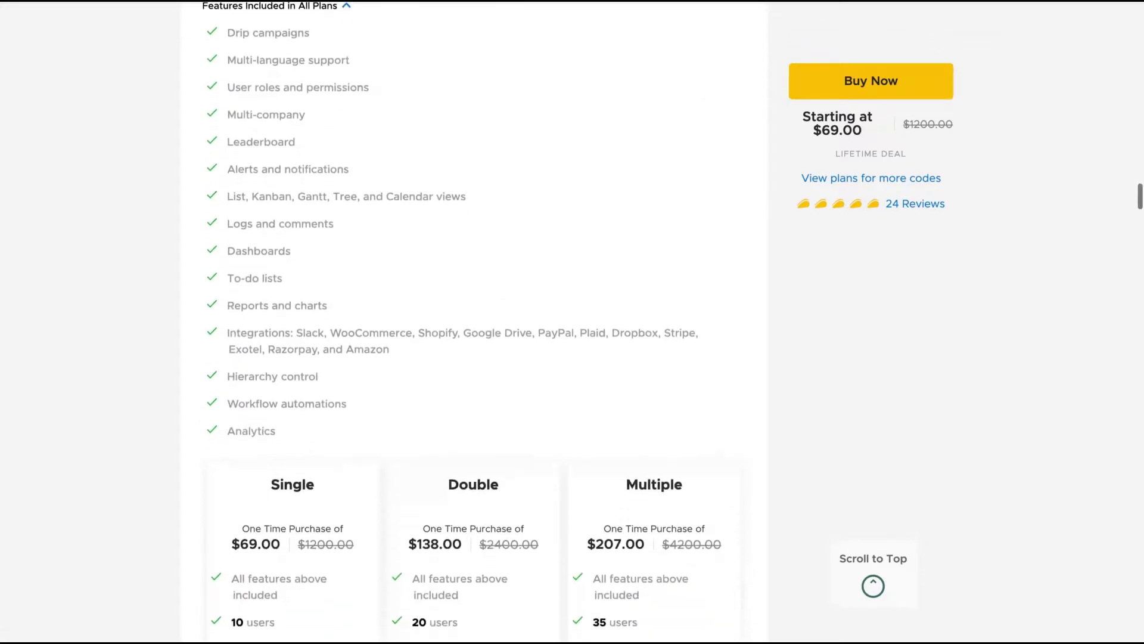
scroll(470, 321, "down", 3)
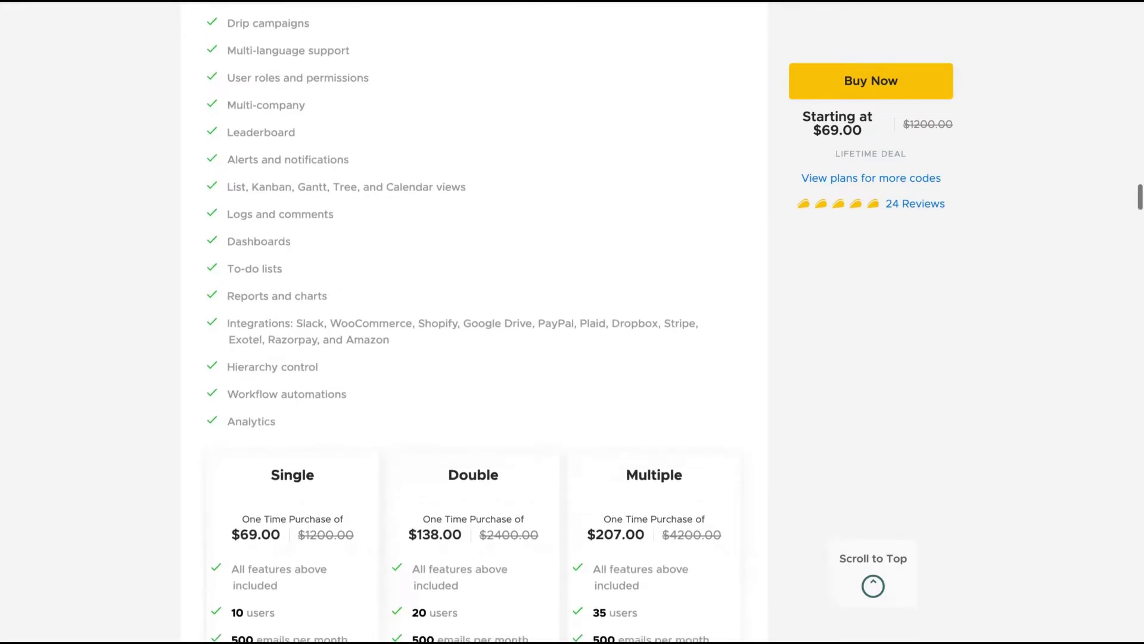
scroll(471, 322, "down", 1)
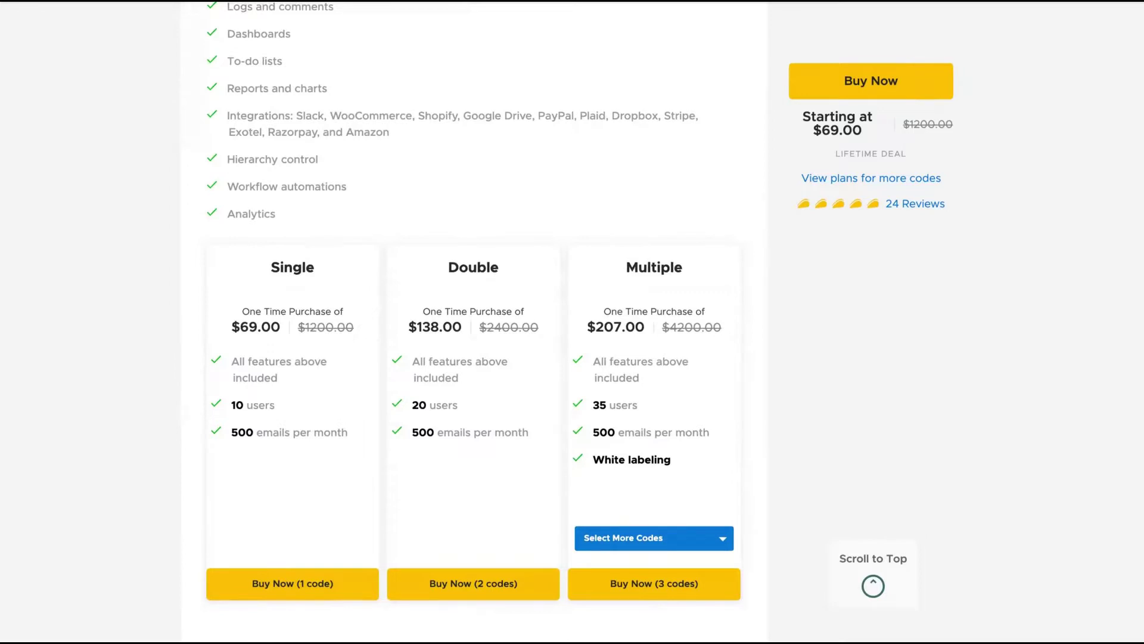
Switch the Multiple plan through 3 and 4 codes, ending on 5 codes at $345.00
left_click(610, 541)
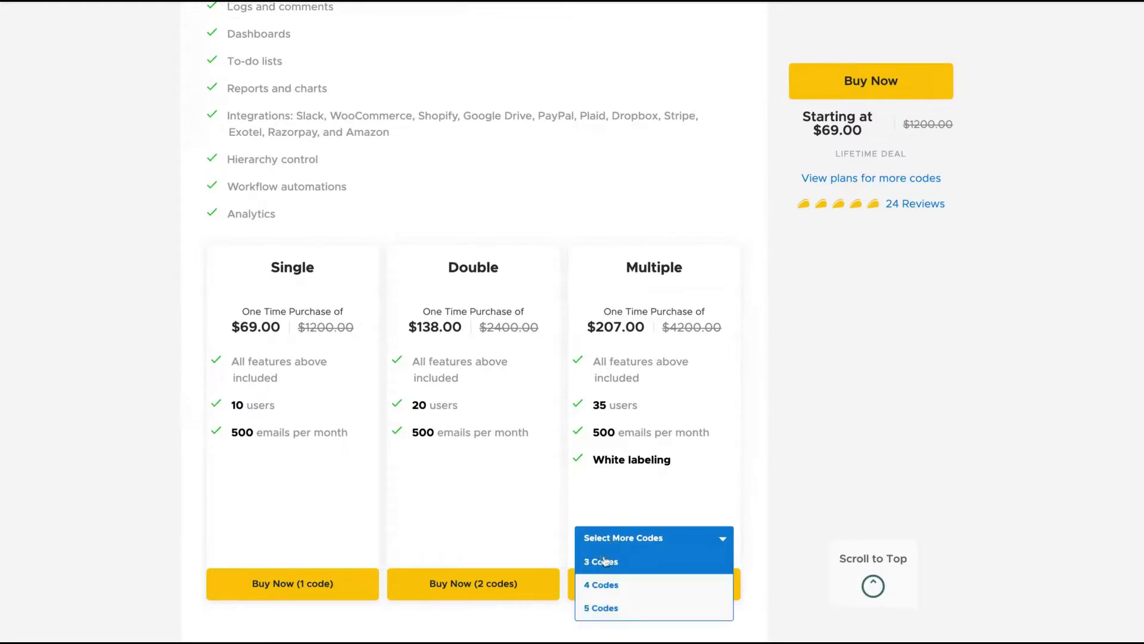
left_click(604, 559)
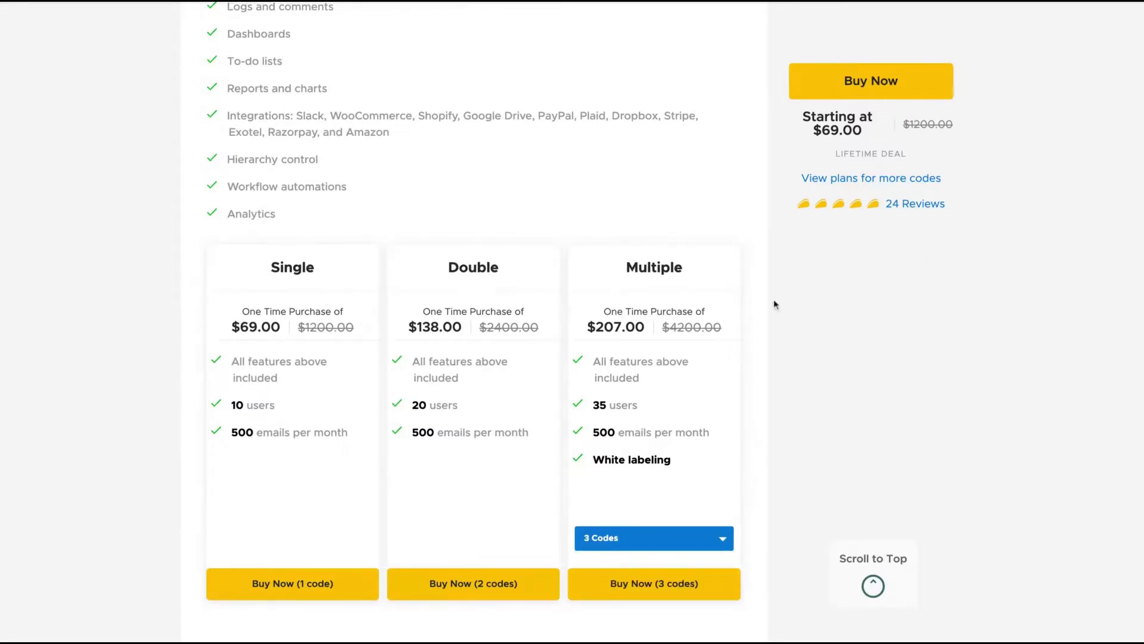
left_click(635, 544)
left_click(628, 583)
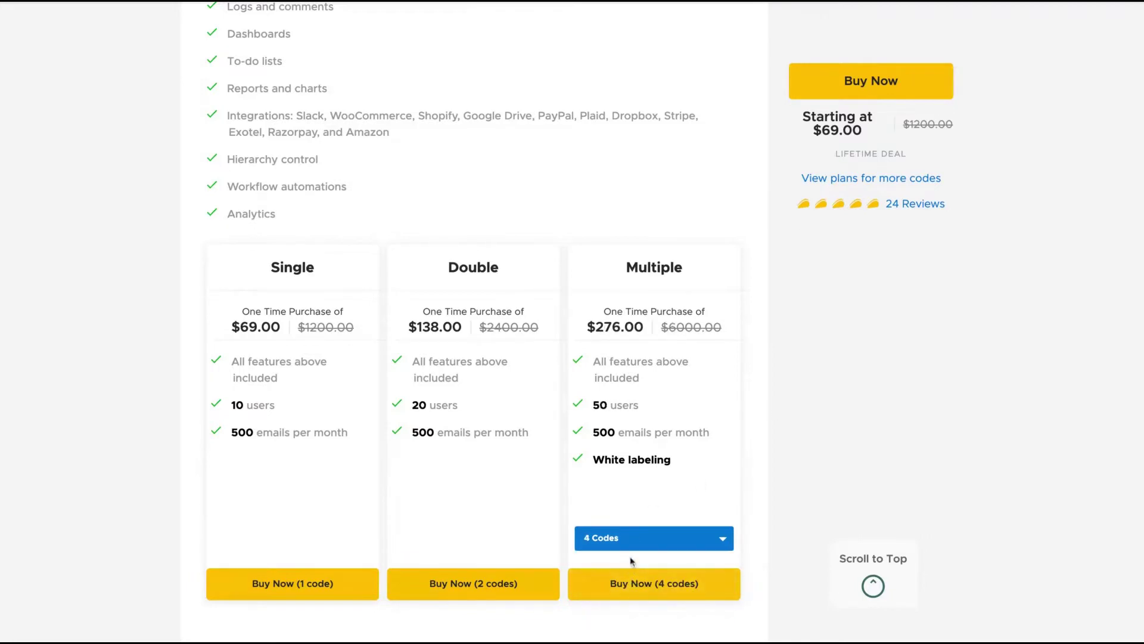
left_click(645, 543)
left_click(614, 593)
left_click(631, 540)
left_click(602, 607)
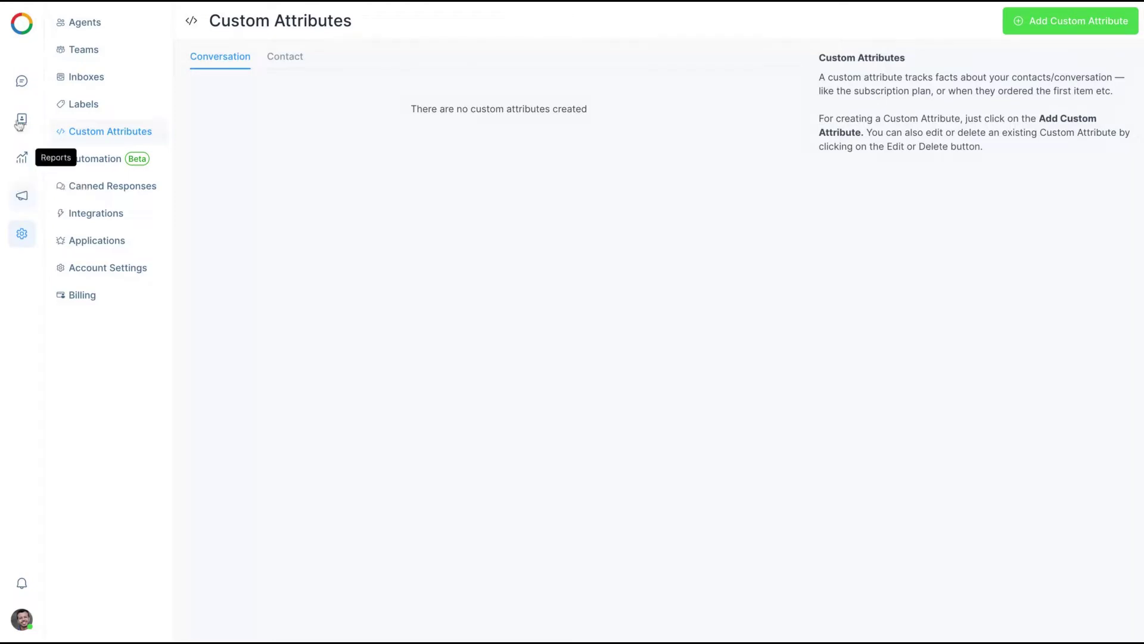
From Conversations, start a new inbox to reach the Choose a channel page
left_click(22, 83)
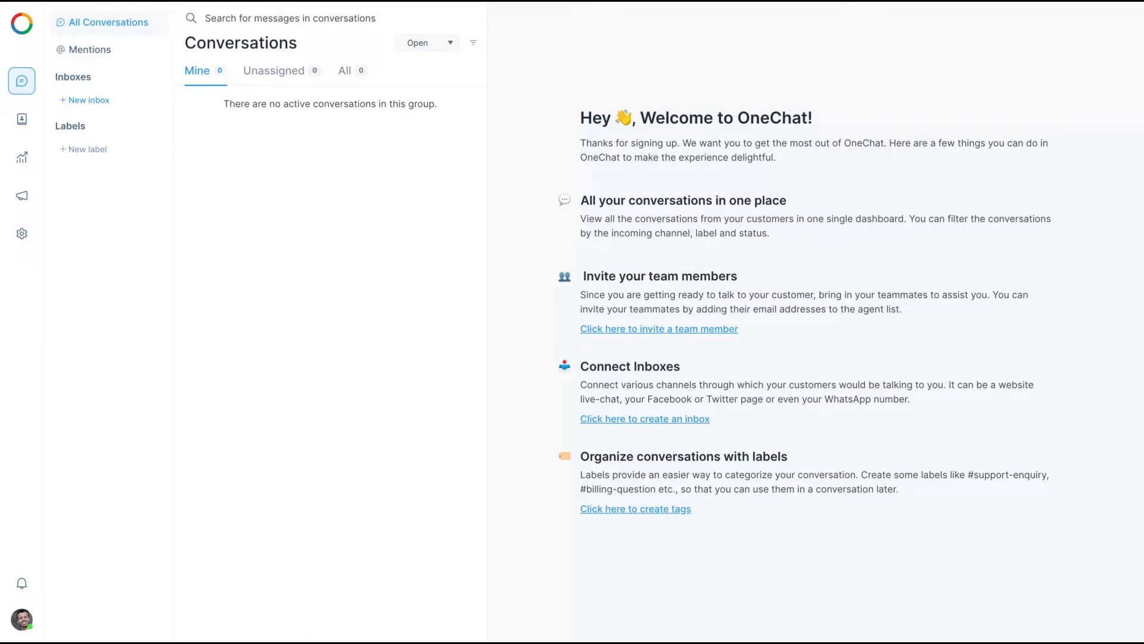
left_click(84, 100)
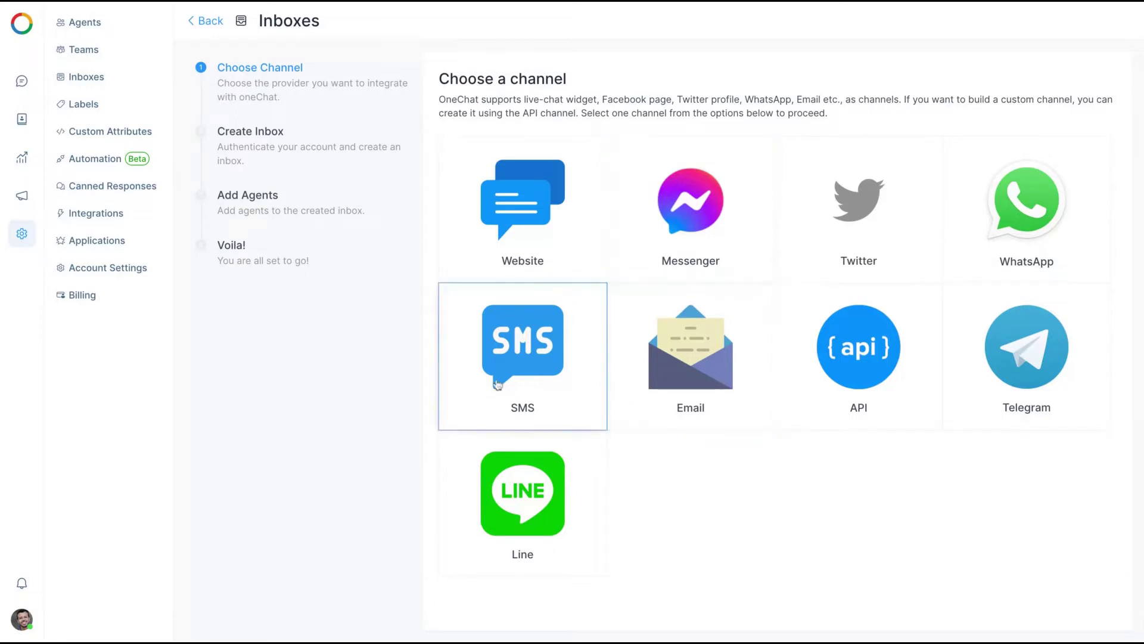
Inspect the WhatsApp Twilio inbox fields without filling them, then return to Conversations
left_click(1016, 229)
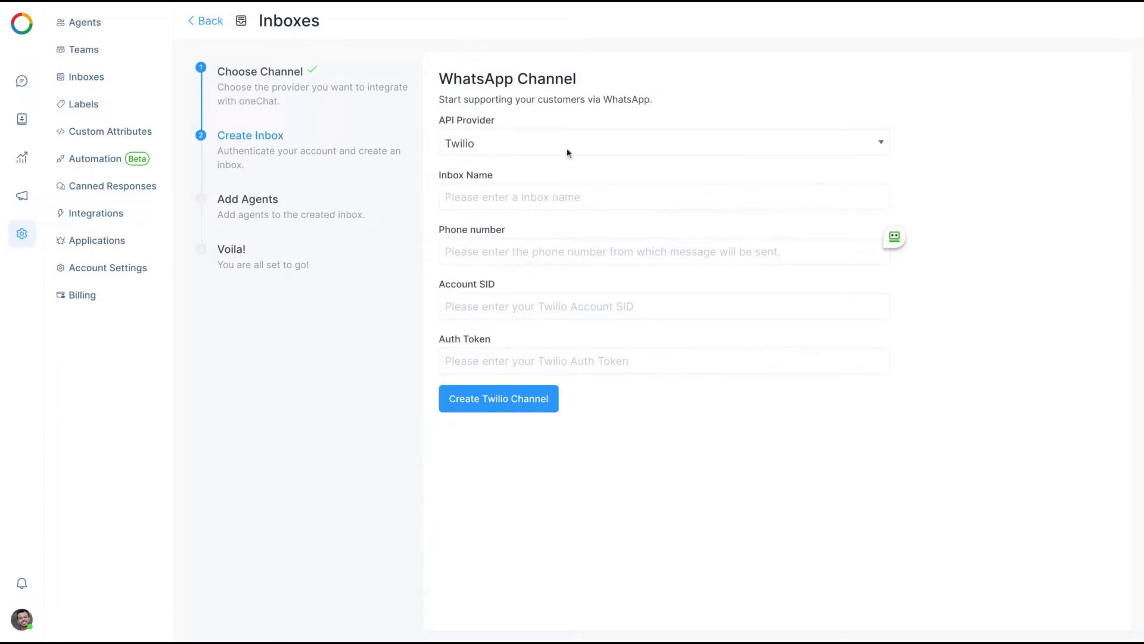
left_click(500, 151)
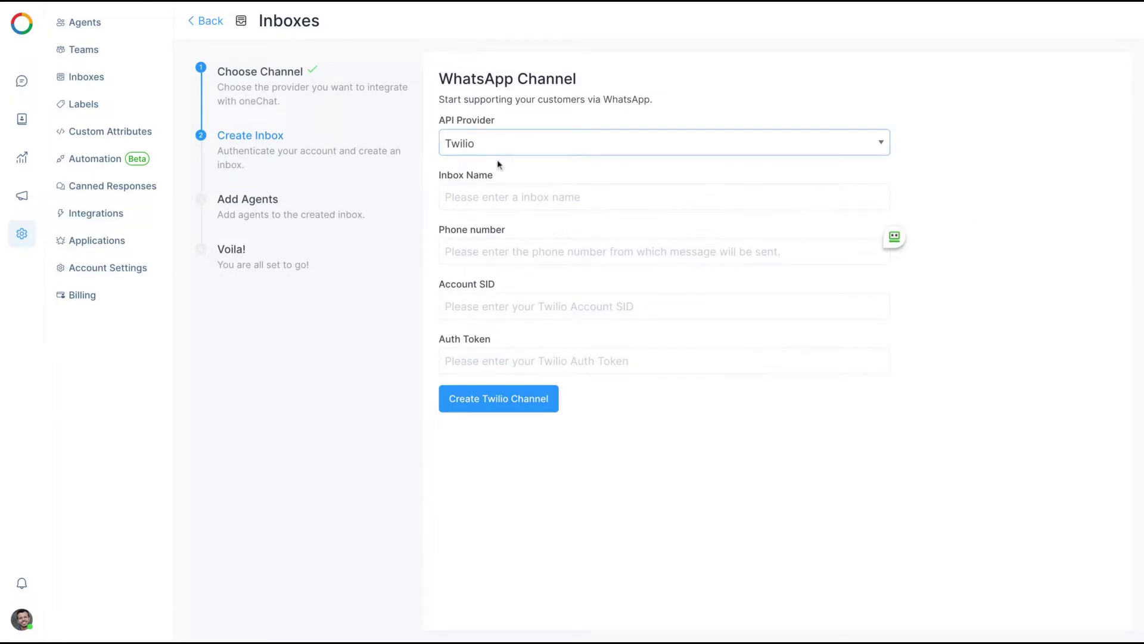
left_click(488, 200)
left_click(484, 248)
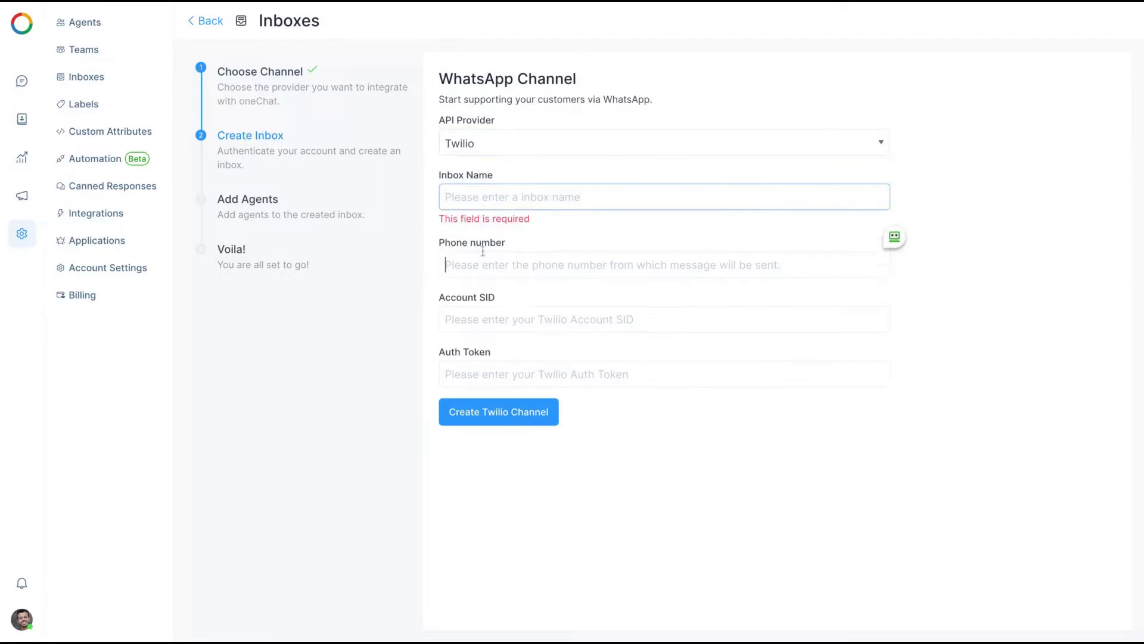
left_click(474, 316)
left_click(468, 381)
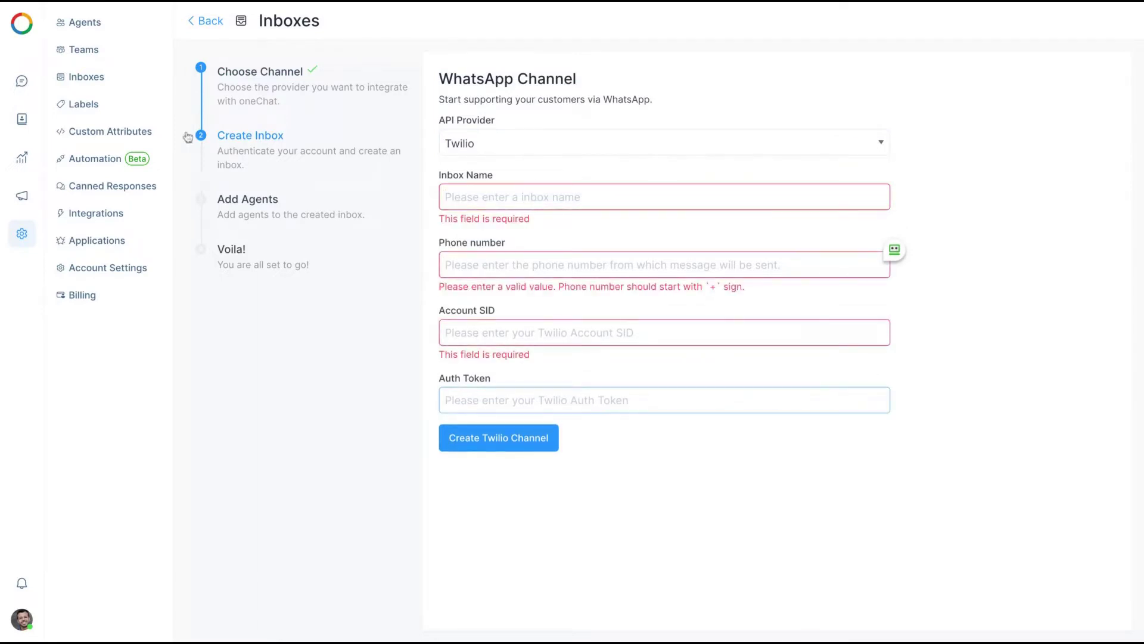
left_click(25, 81)
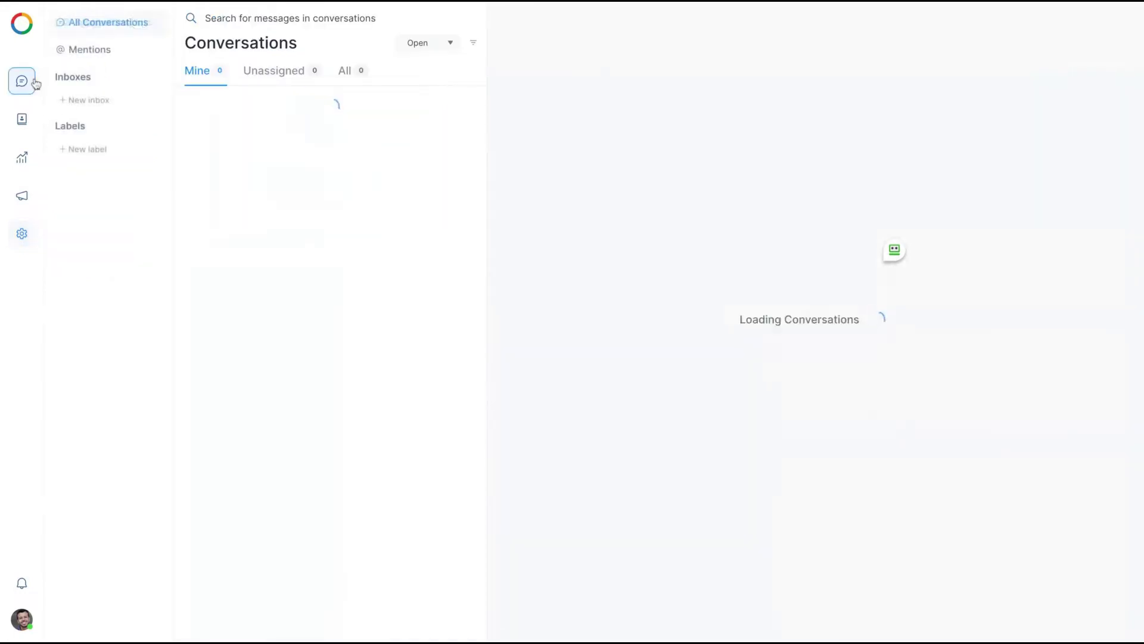
Start a Website inbox and step through its name, domain, heading and tagline fields
left_click(90, 100)
left_click(541, 200)
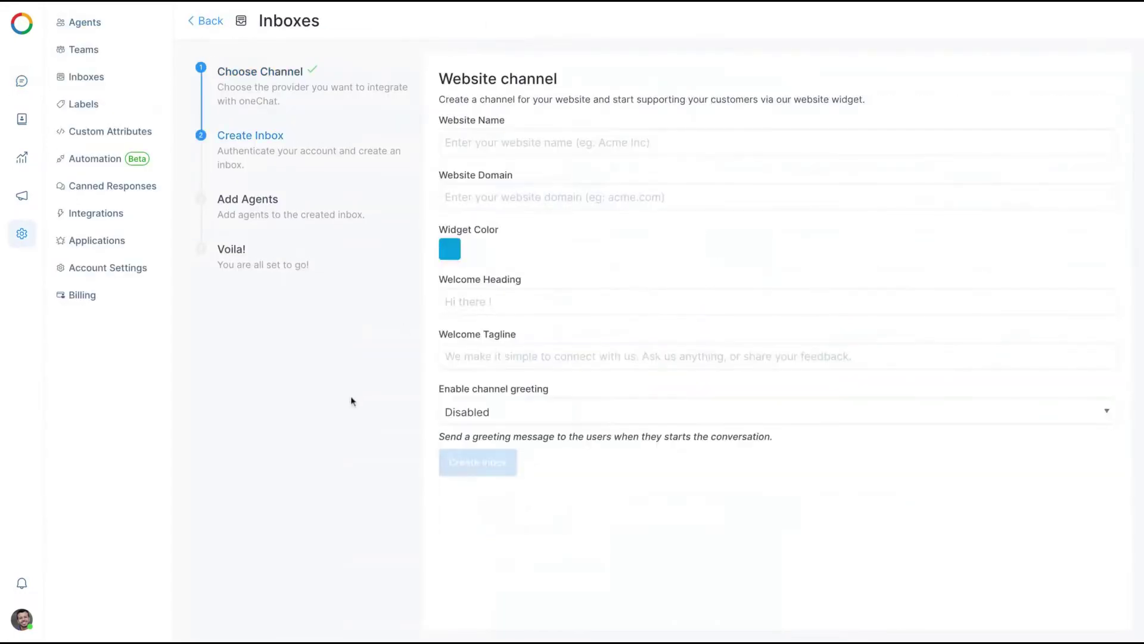
left_click(487, 142)
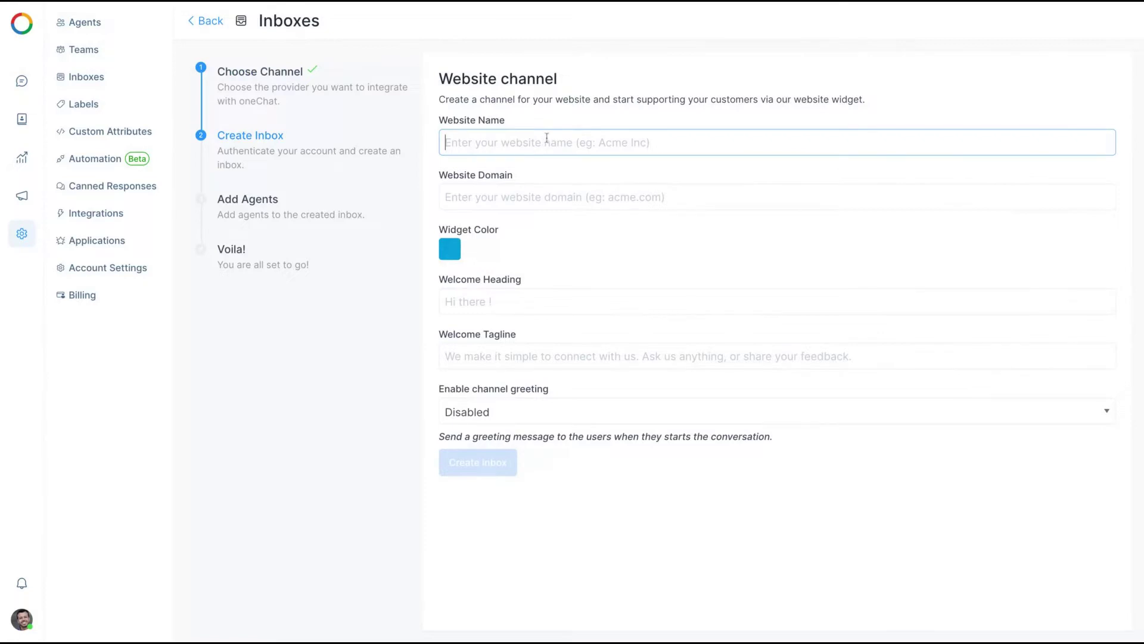
left_click(511, 215)
left_click(502, 195)
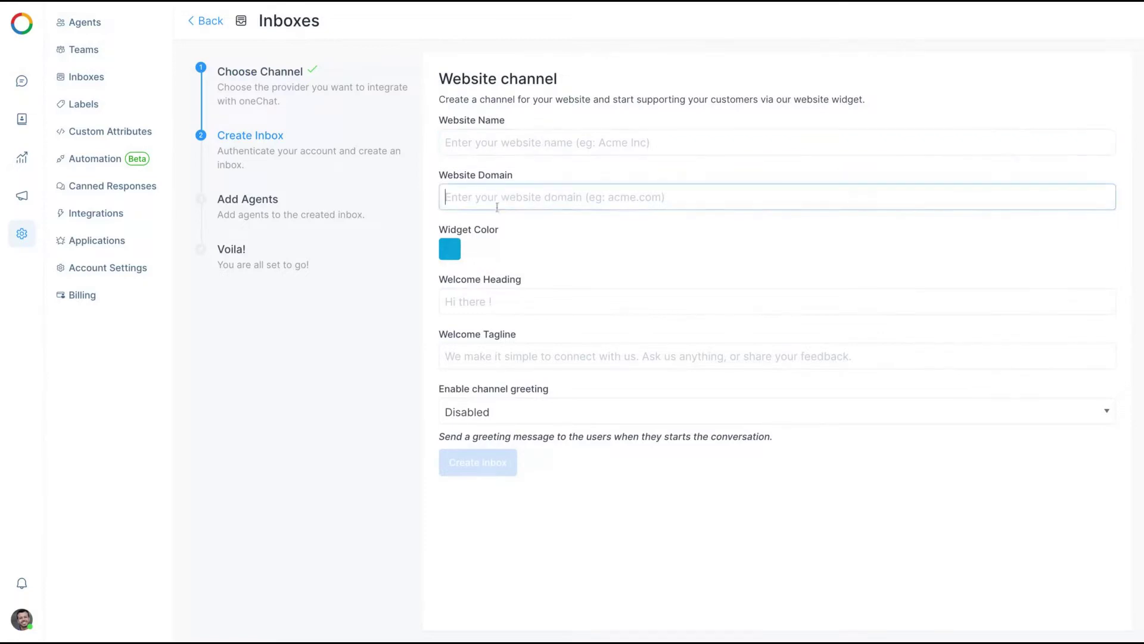
left_click(462, 246)
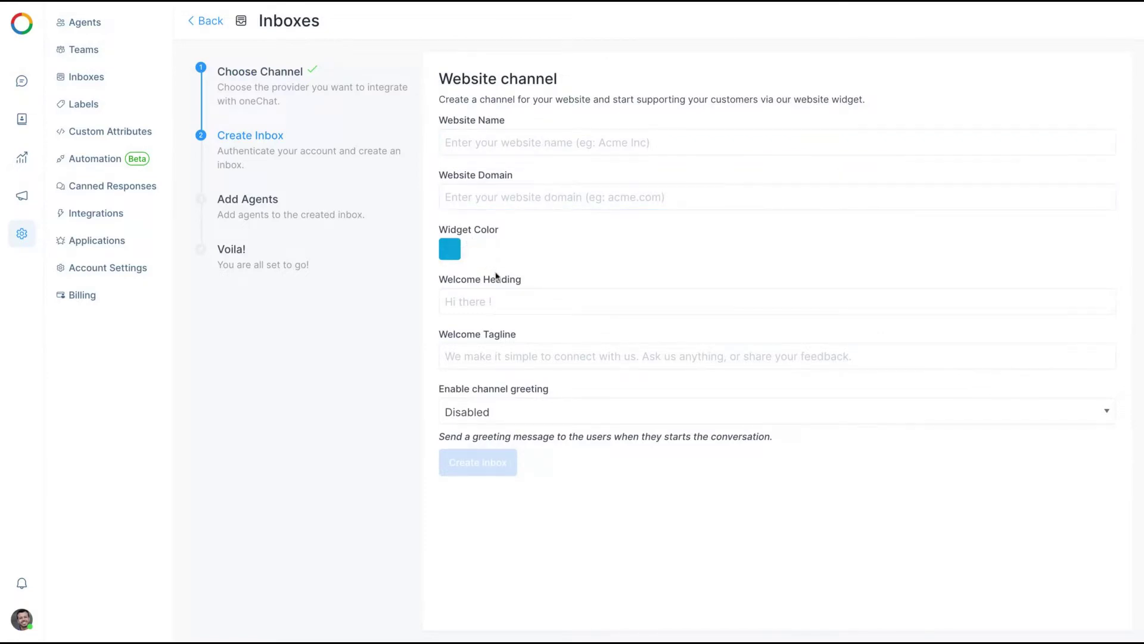
left_click(494, 302)
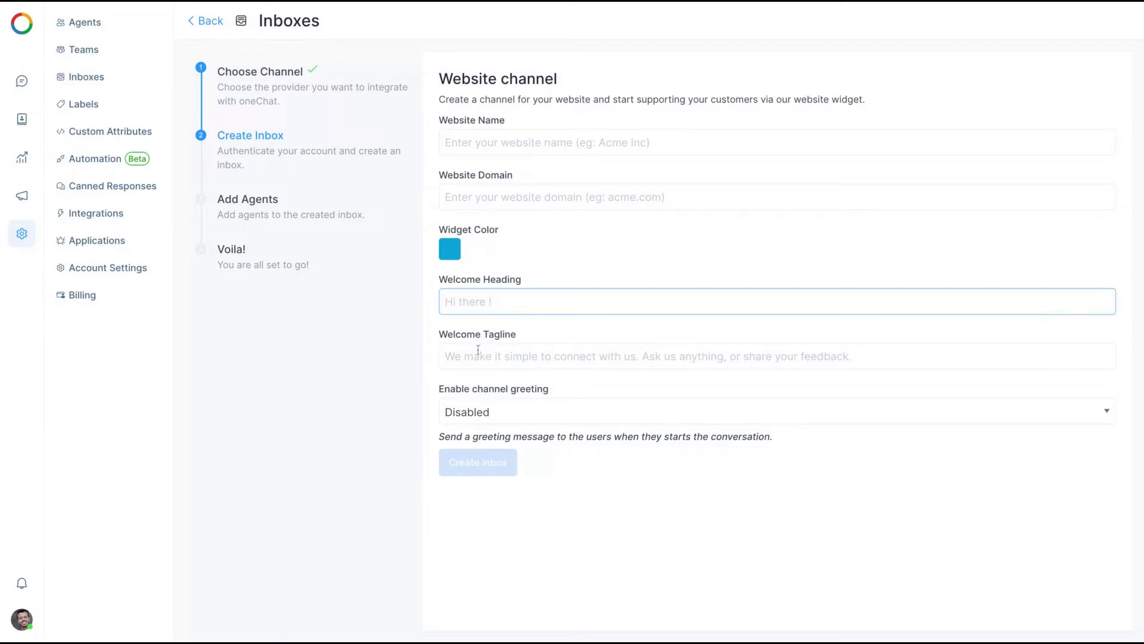
left_click(447, 356)
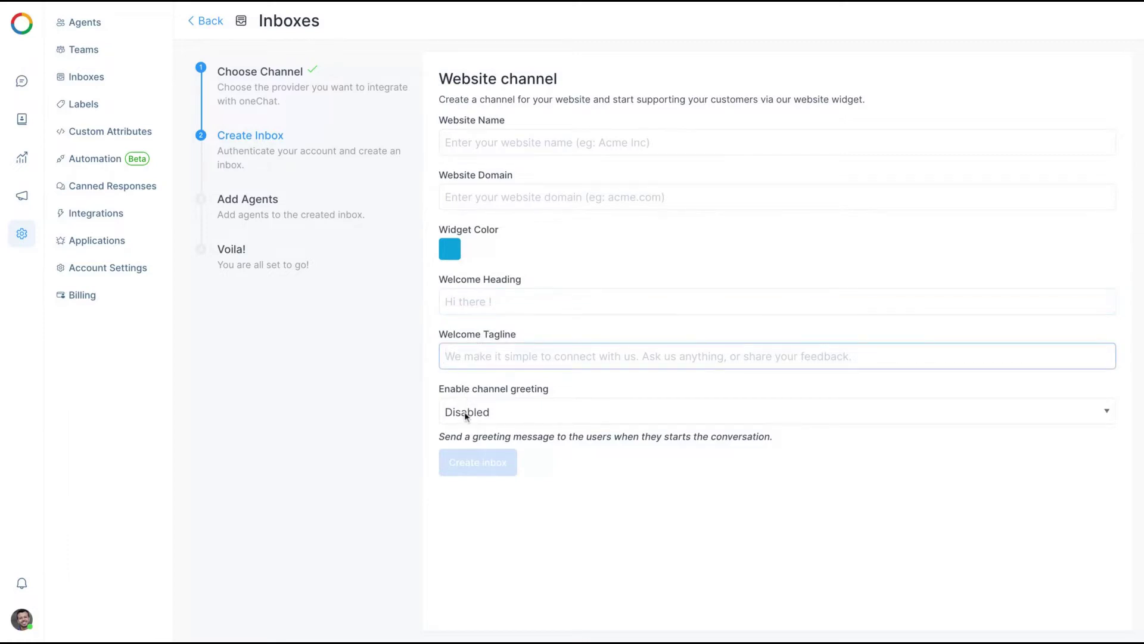
Enable the channel greeting, enter domain 'direitonoovvo', create the inbox and choose its agent
left_click(467, 413)
left_click(466, 399)
left_click(463, 192)
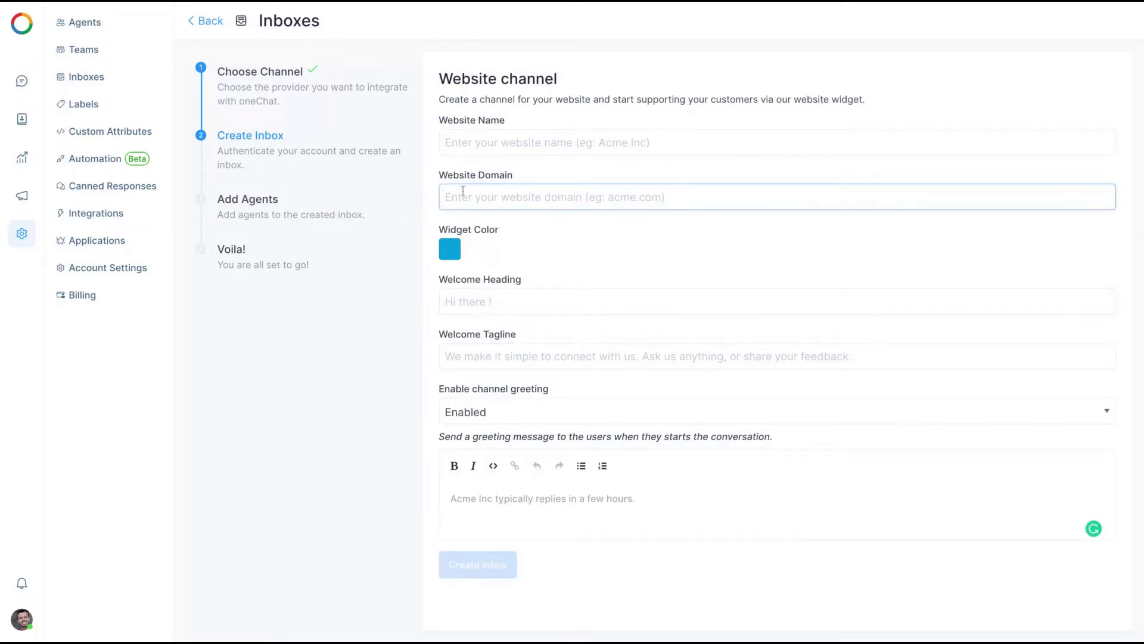
type("direitonoov")
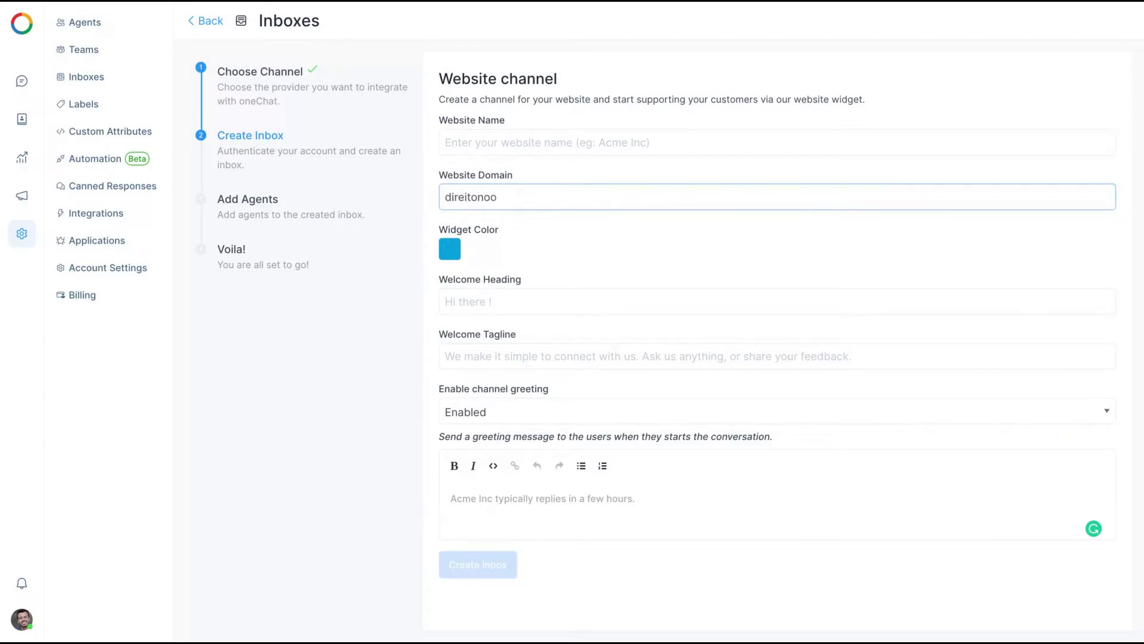
type(".")
key("BackSpace")
key("BackSpace")
key("BackSpace")
type("vo")
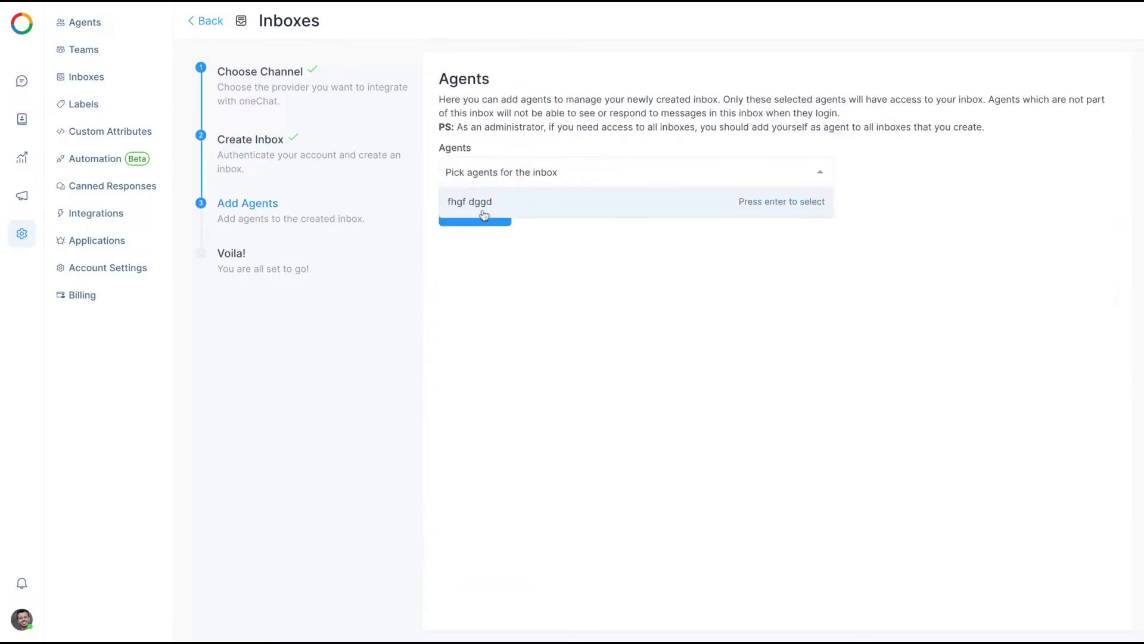
left_click(473, 199)
left_click(432, 274)
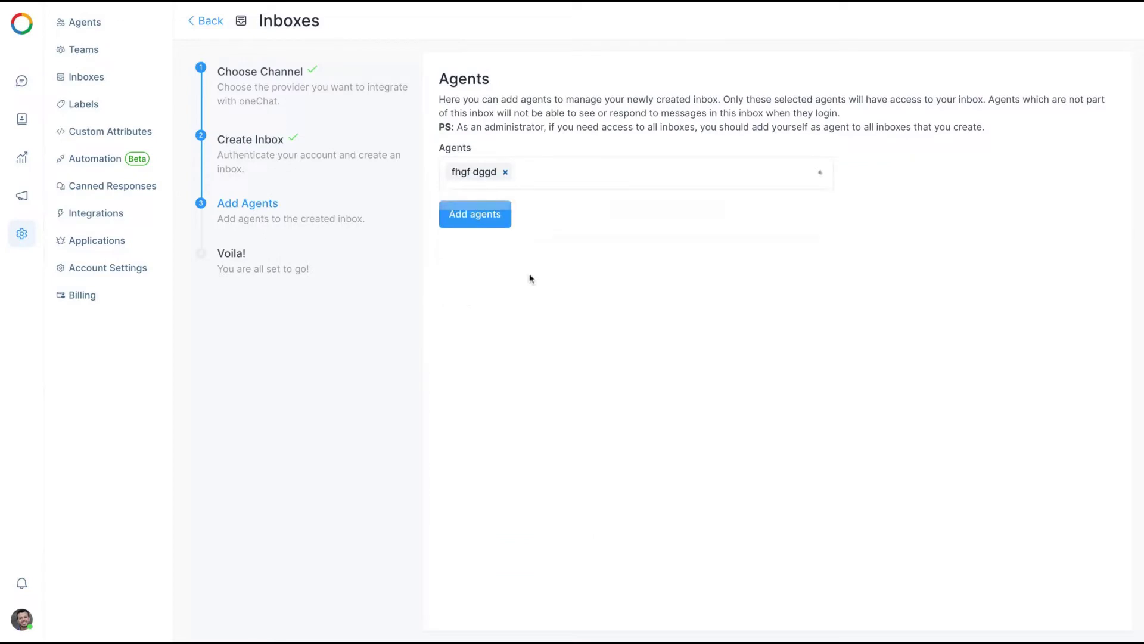
Add the chosen agent, copy the widget embed code, and go back to channel selection
left_click(458, 212)
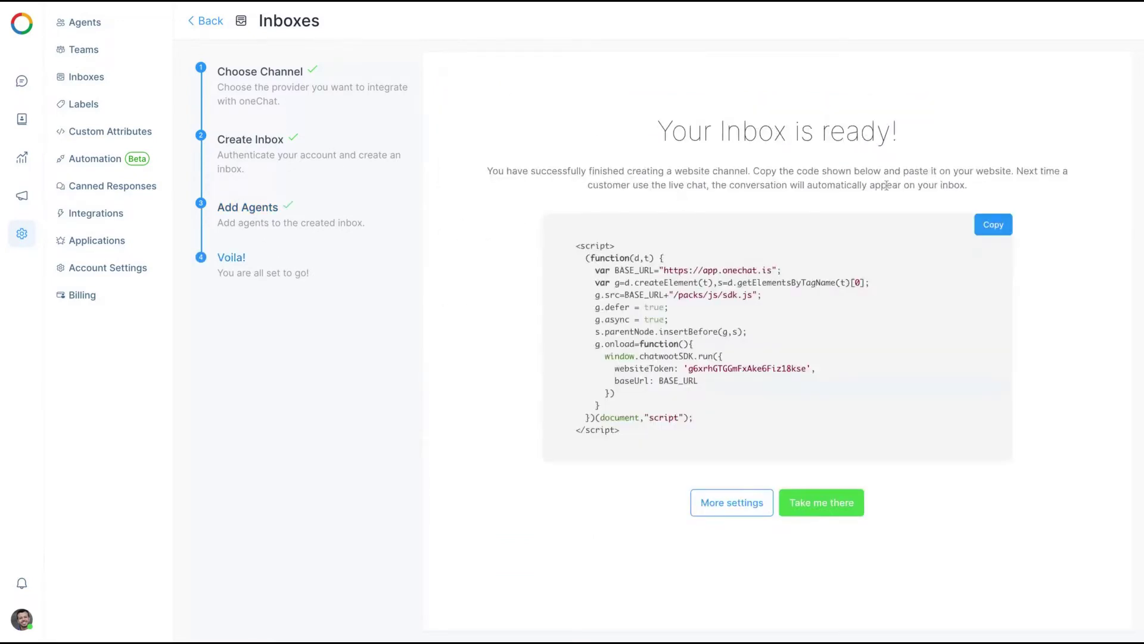
left_click(994, 227)
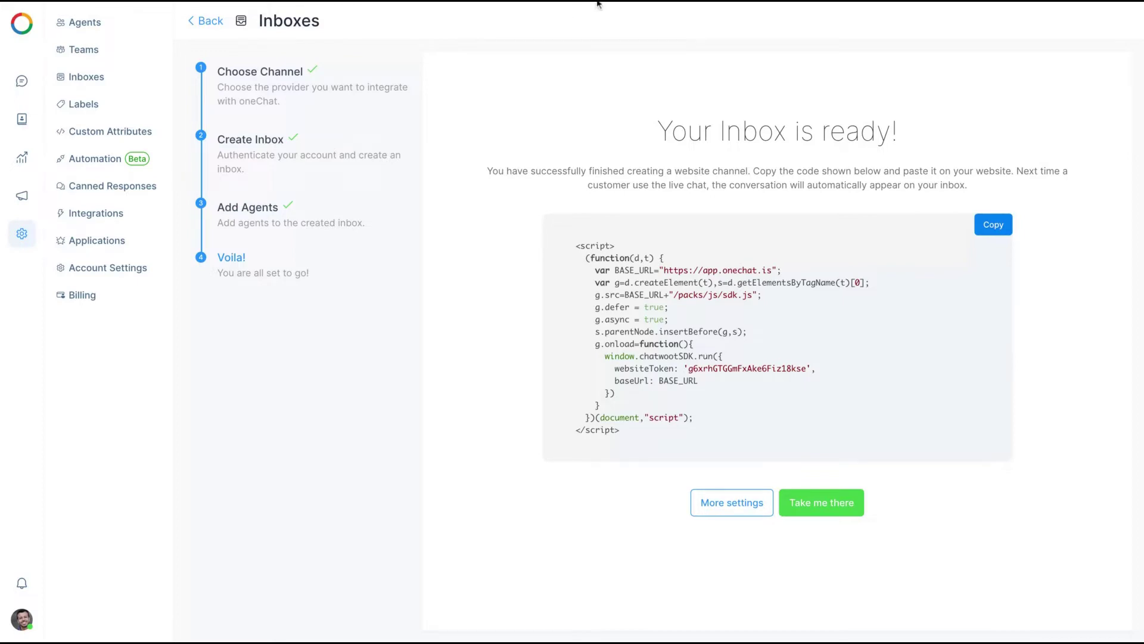
left_click(210, 23)
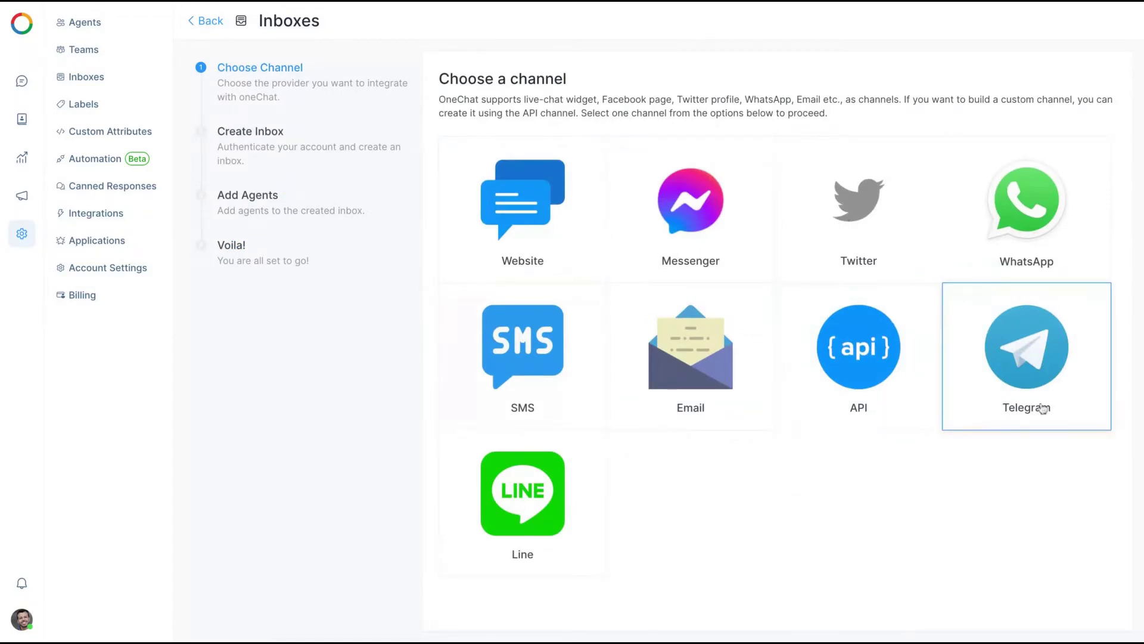
Connect Facebook and create a Messenger inbox for the Love Beats - Deals for a Lifetime page
left_click(714, 231)
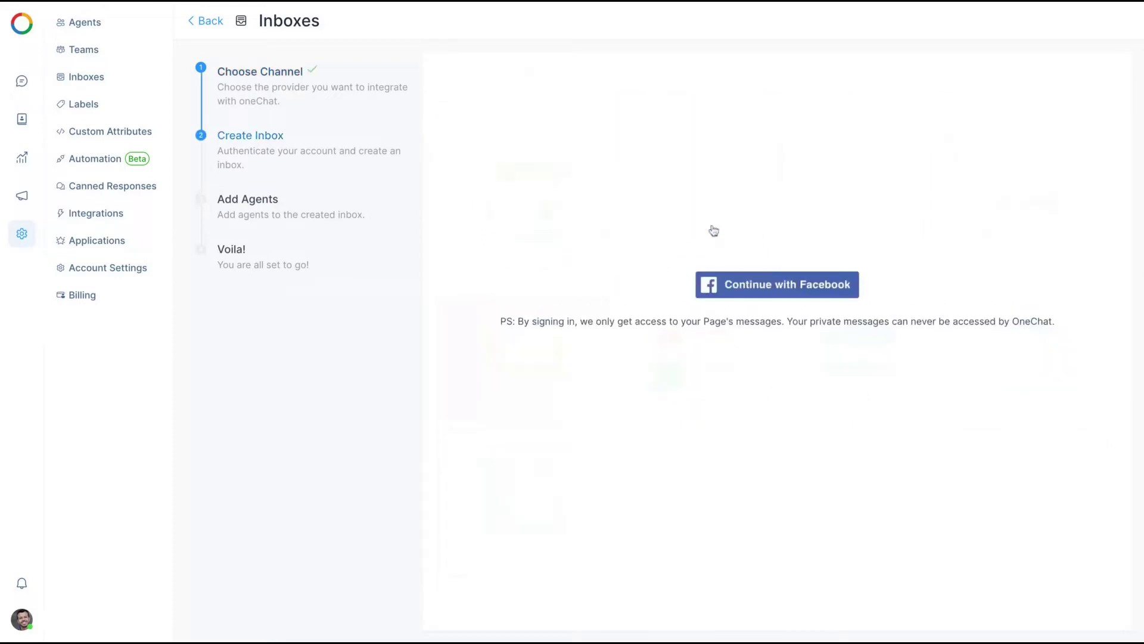
left_click(741, 286)
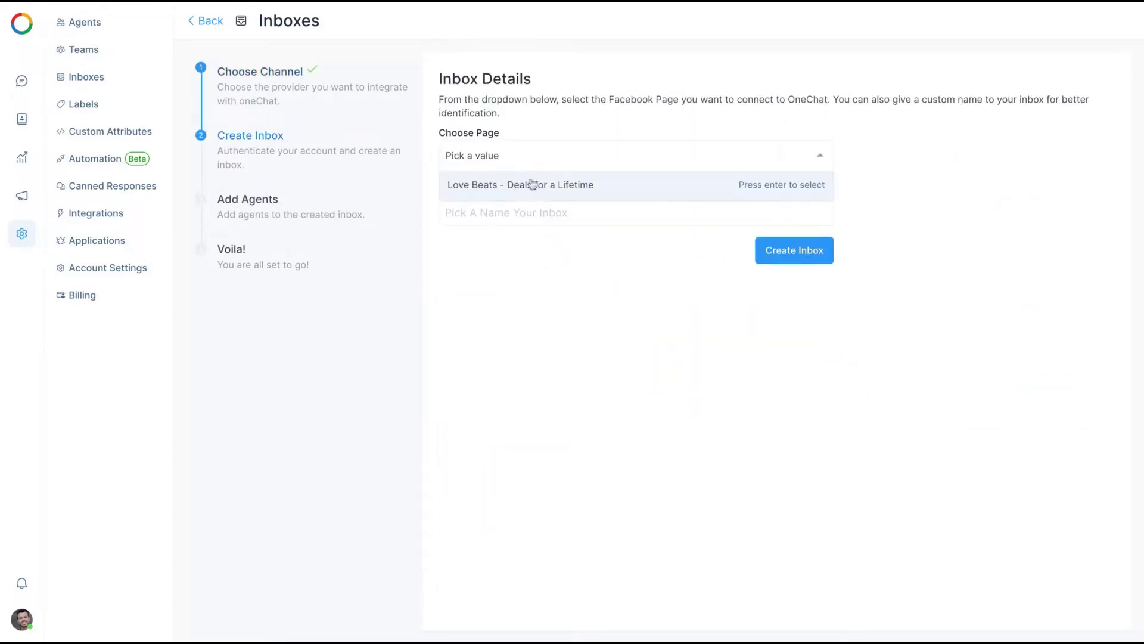
left_click(532, 184)
left_click(788, 251)
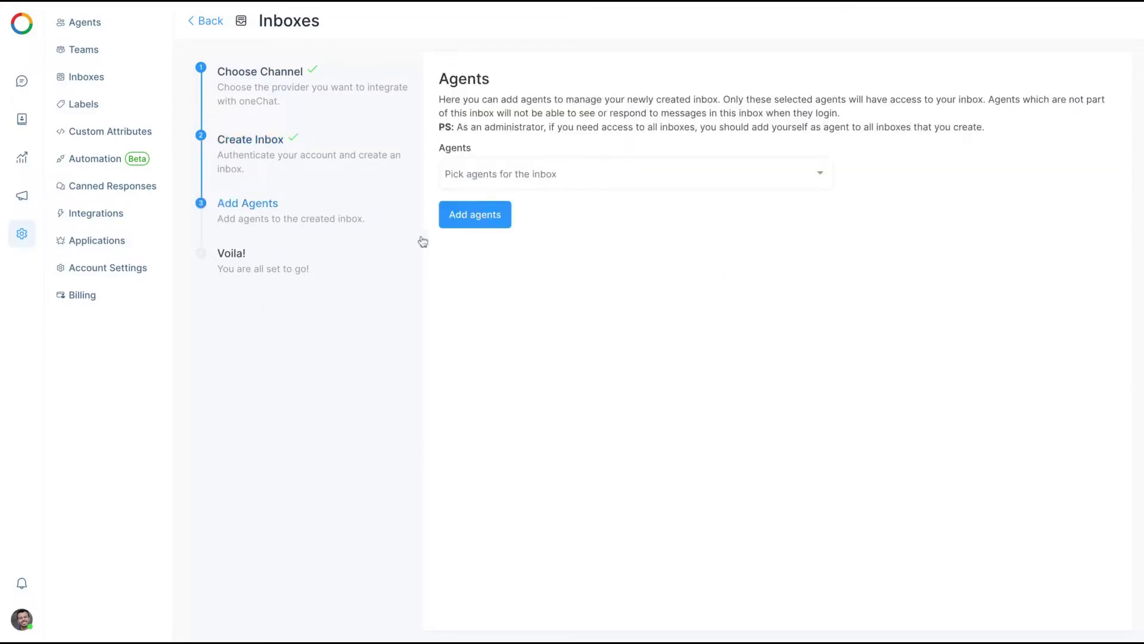
Assign an agent to the Messenger inbox and open its conversations
left_click(499, 174)
left_click(480, 204)
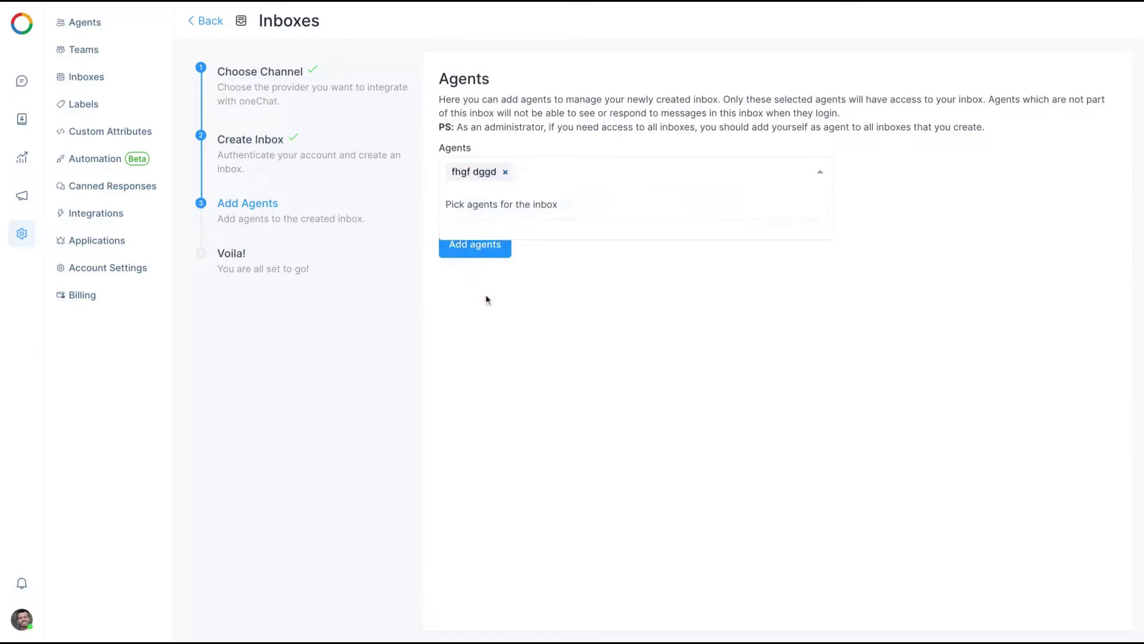
left_click(487, 300)
left_click(476, 216)
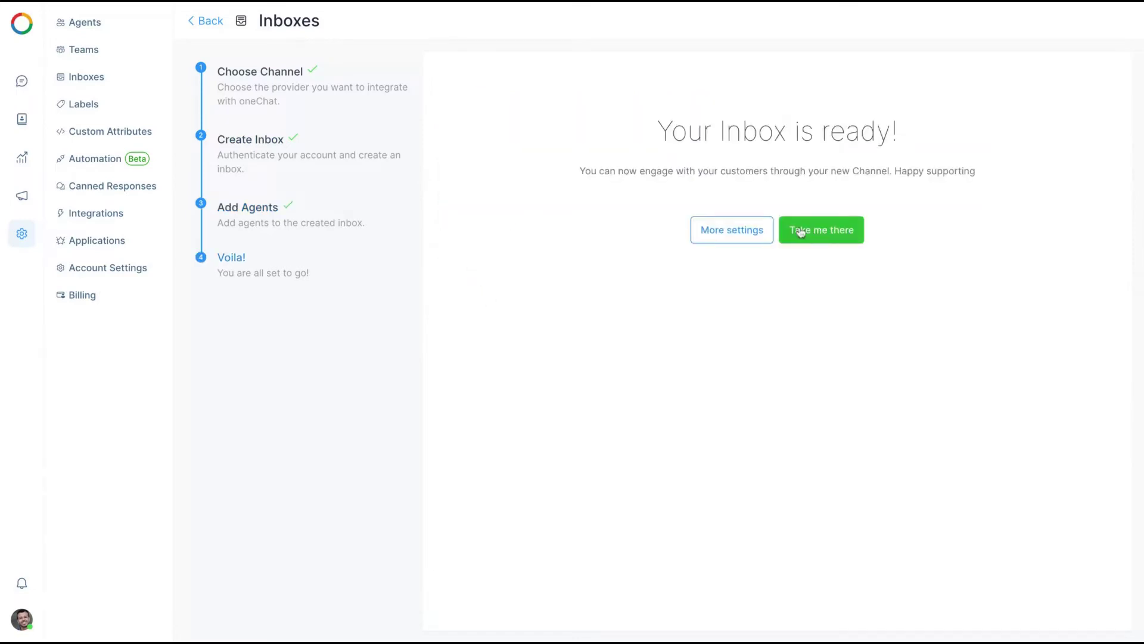
left_click(801, 232)
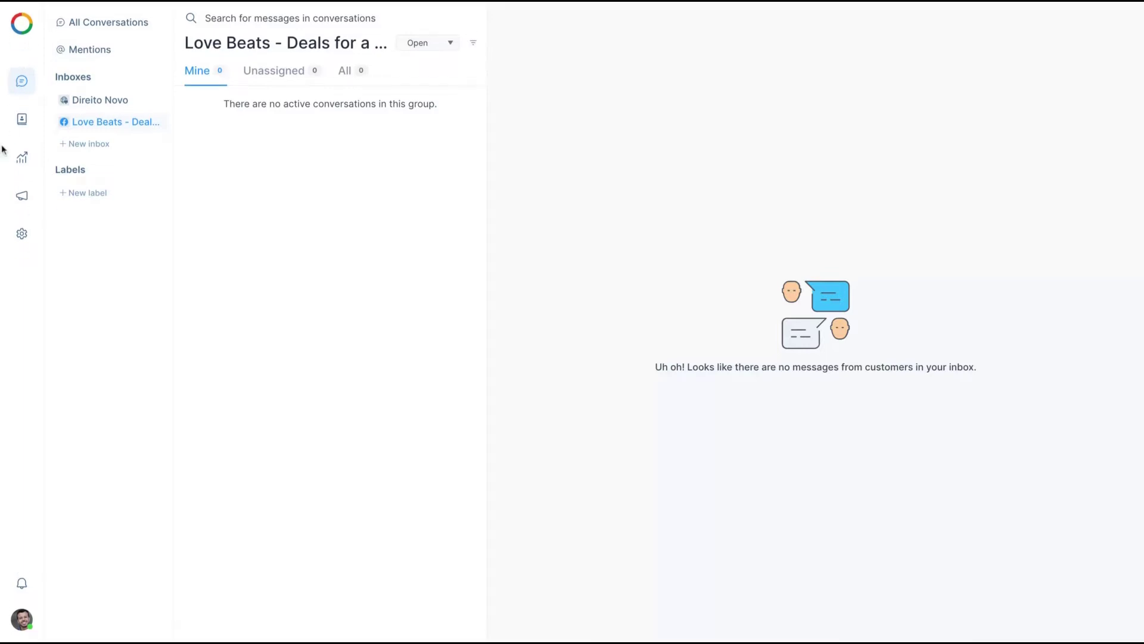
Leave the new-inbox flow via Conversations and open the empty Contacts list
left_click(76, 145)
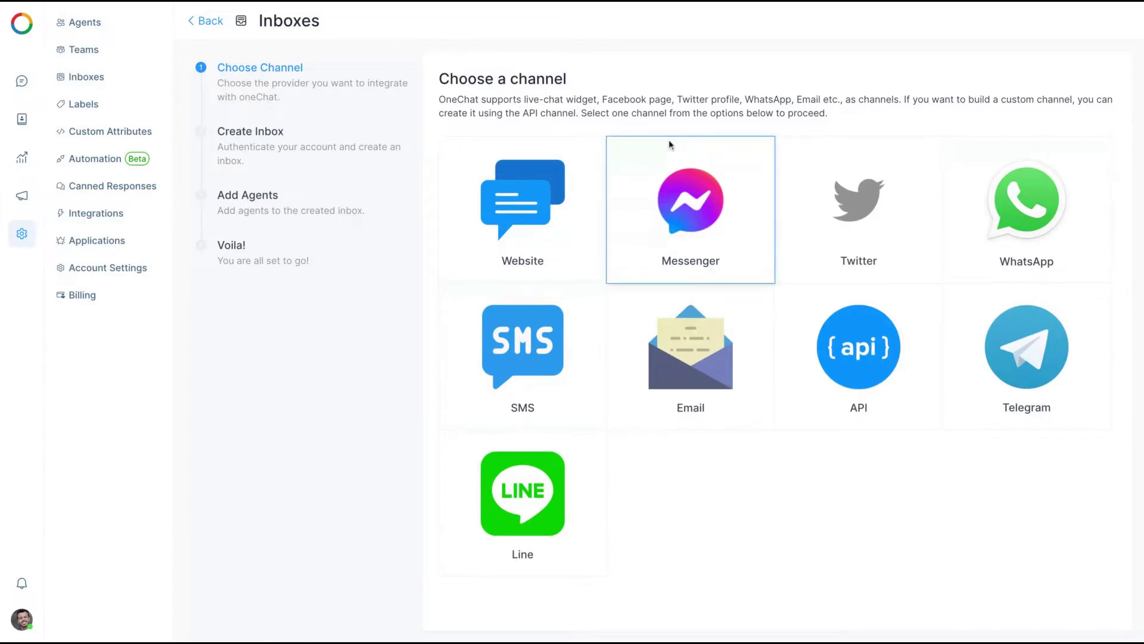
left_click(22, 81)
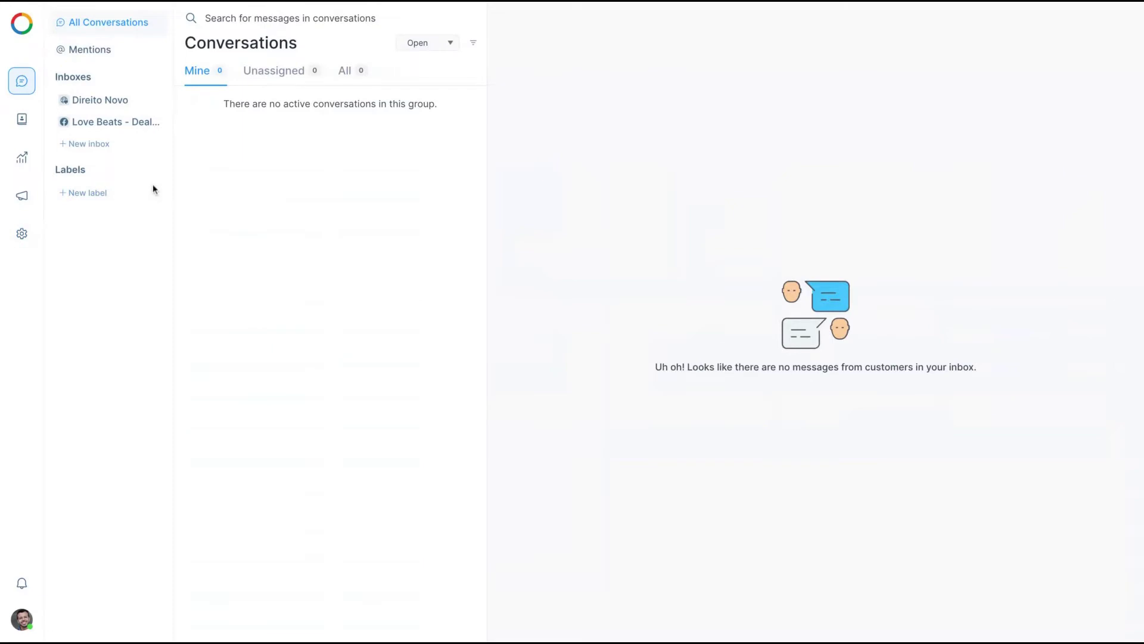
left_click(22, 123)
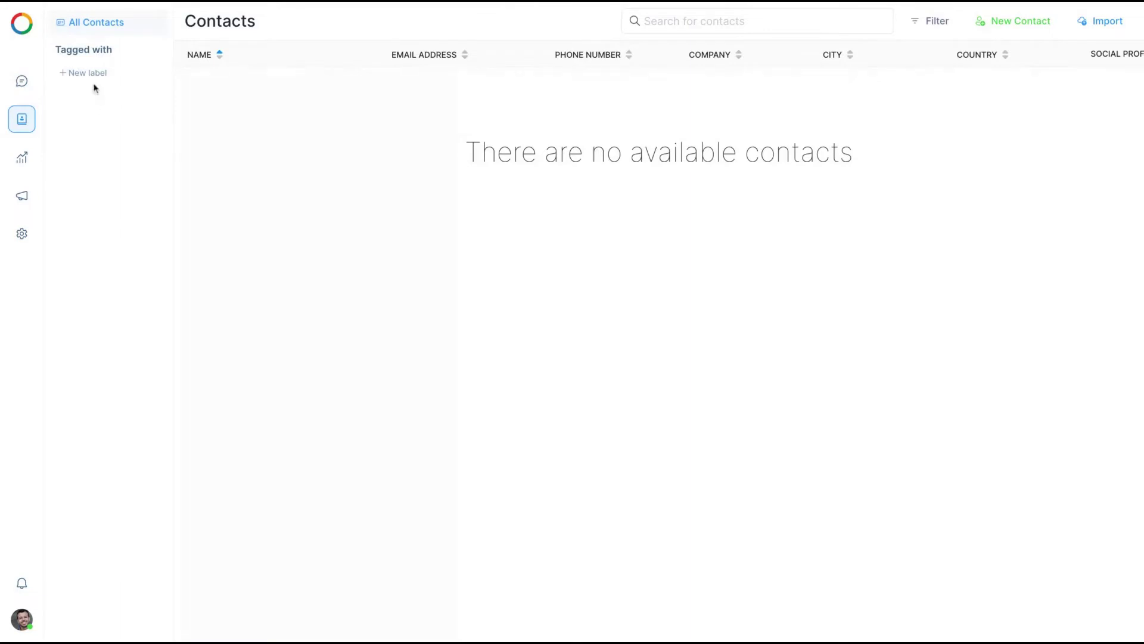
Create the contact labels 'Work' and 'Personal'
left_click(90, 73)
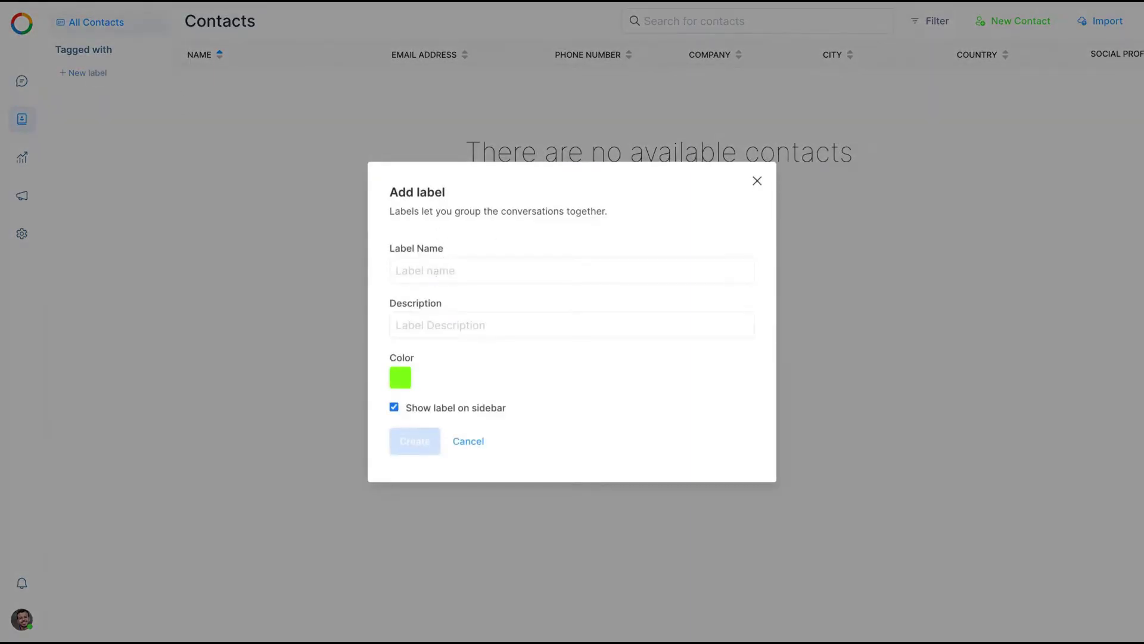
left_click(465, 270)
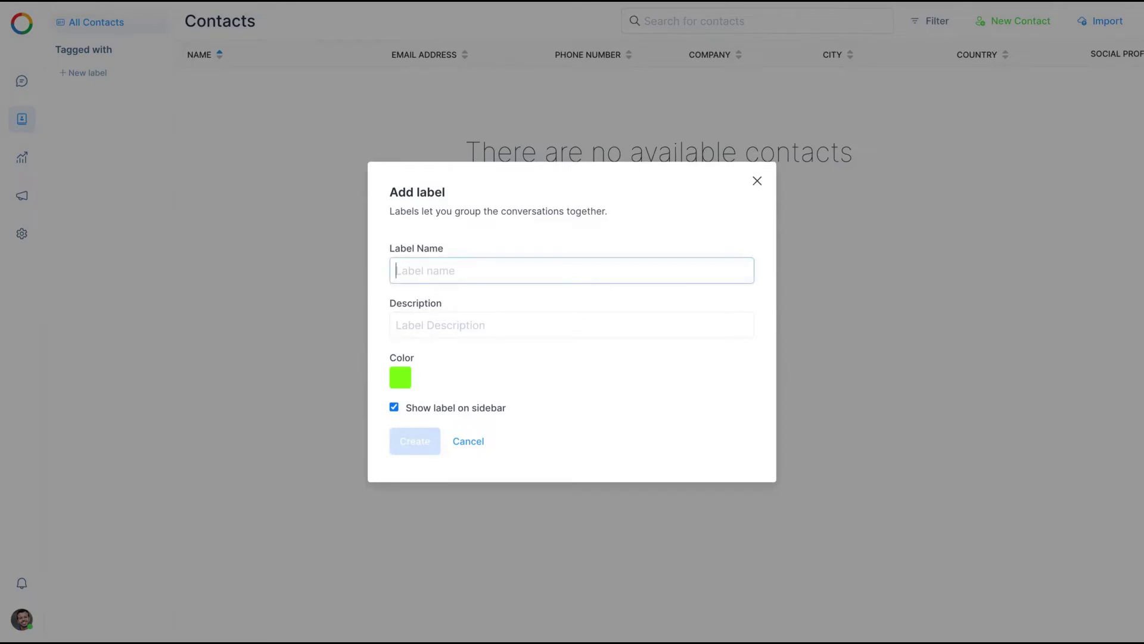
type("Work")
key("Return")
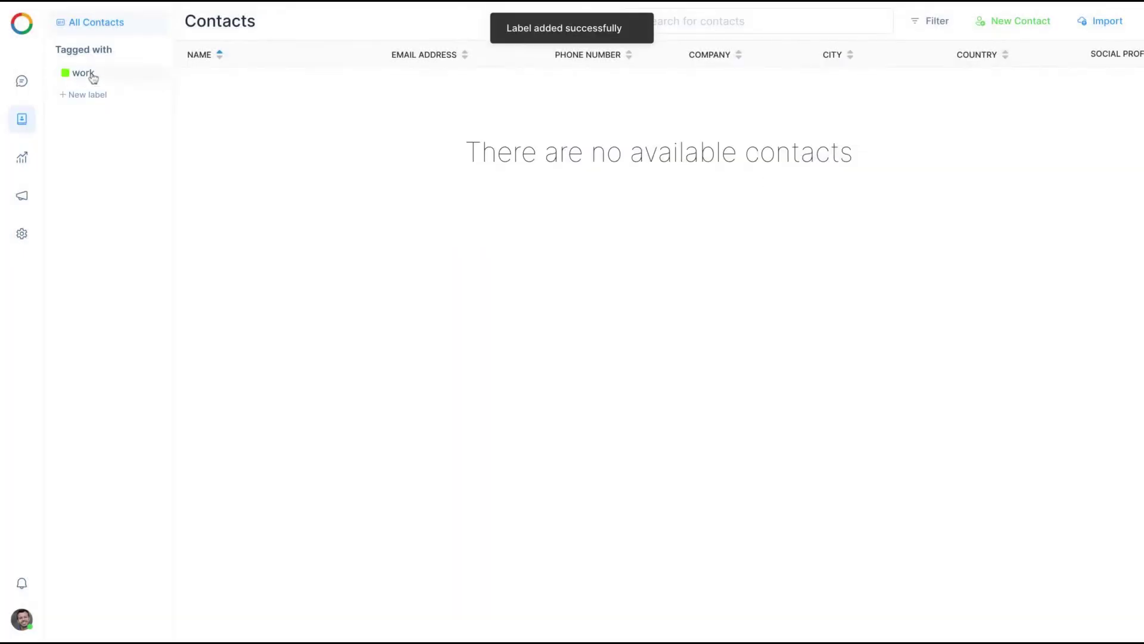
left_click(83, 97)
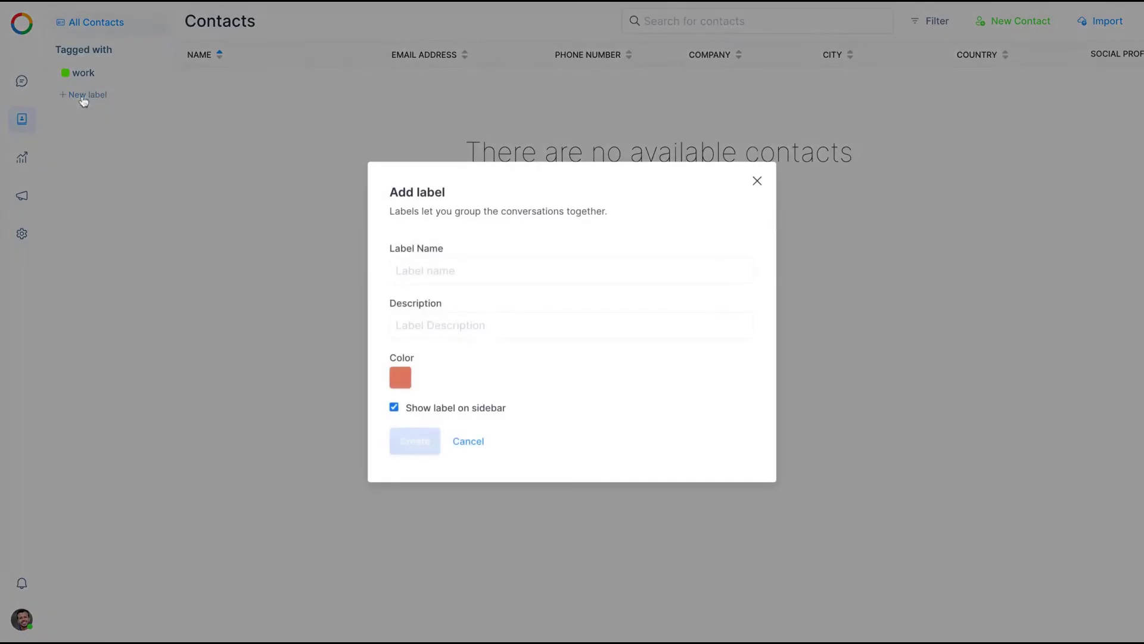
left_click(416, 261)
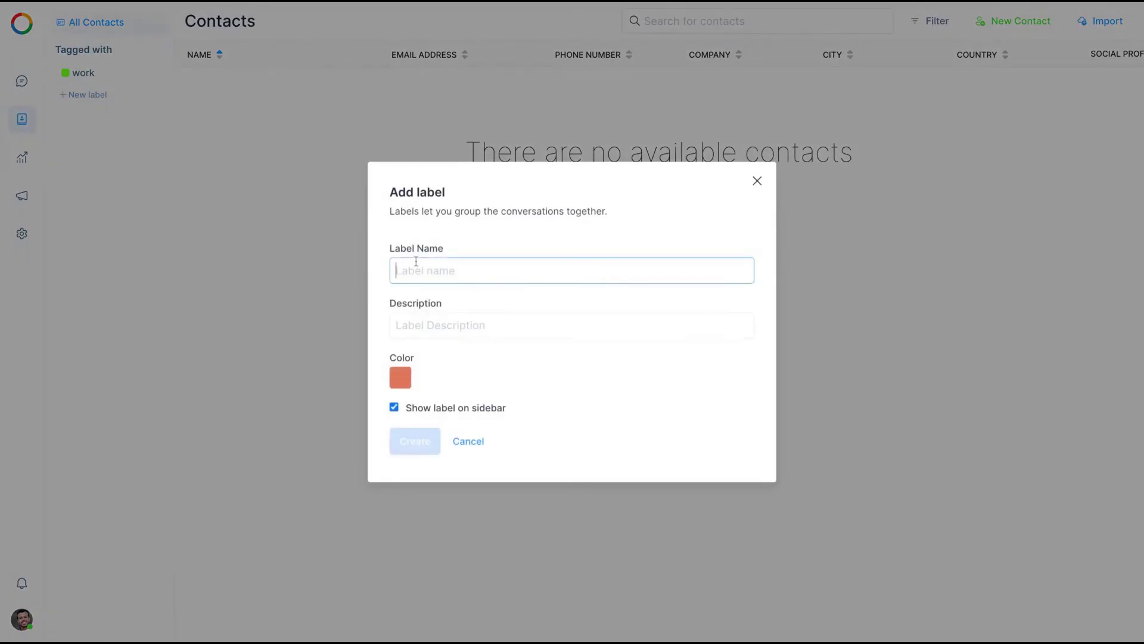
type("Personal")
key("Return")
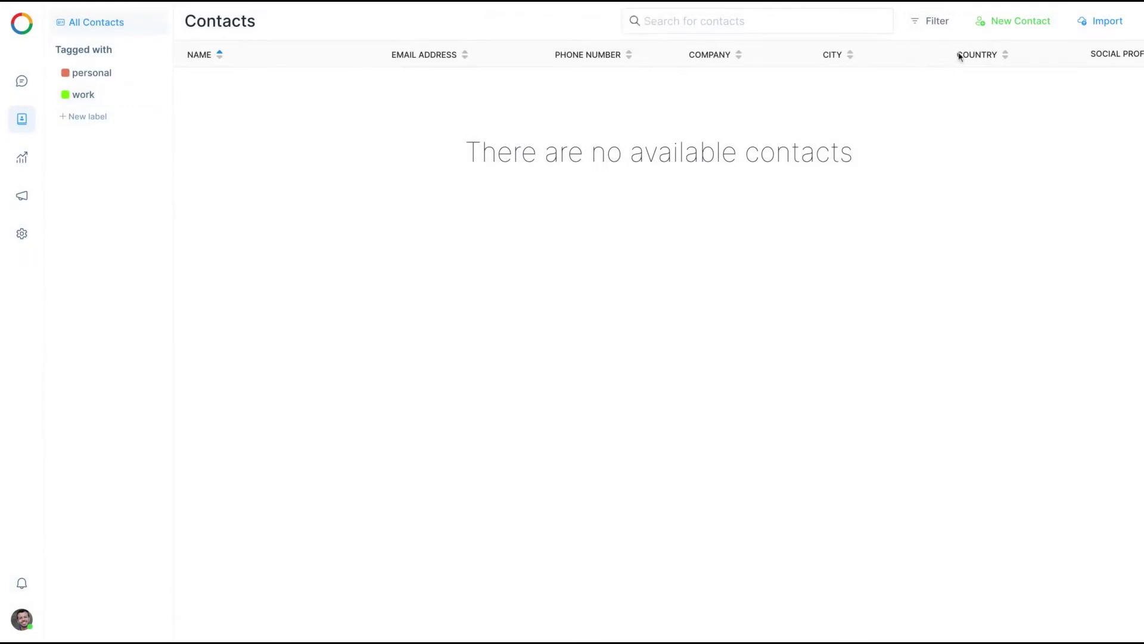
Create a contact with the person's full name, e-mail, bio 'marketer' and company 'Direito Noov'
left_click(988, 24)
left_click(918, 111)
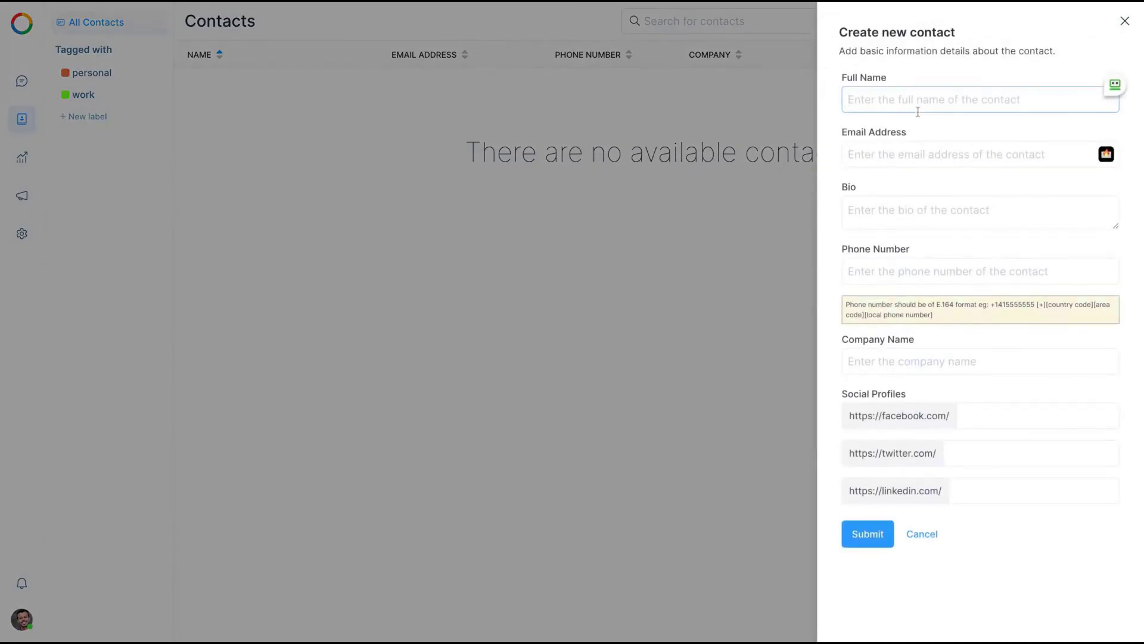
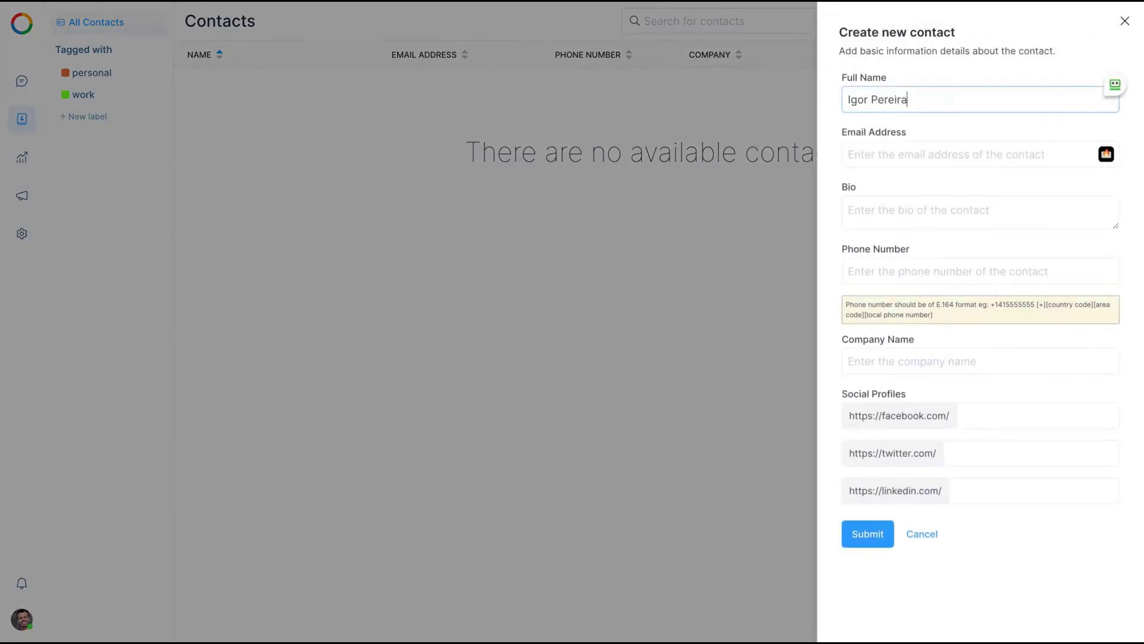
left_click(903, 161)
key("Tab")
type("marketer")
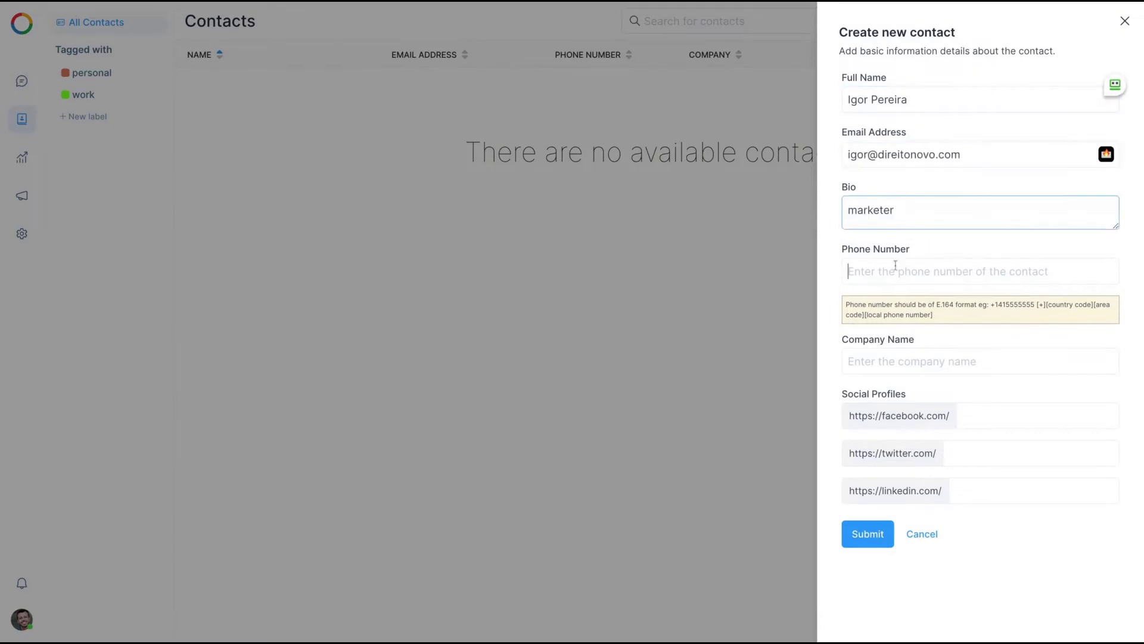
left_click(896, 265)
left_click(874, 359)
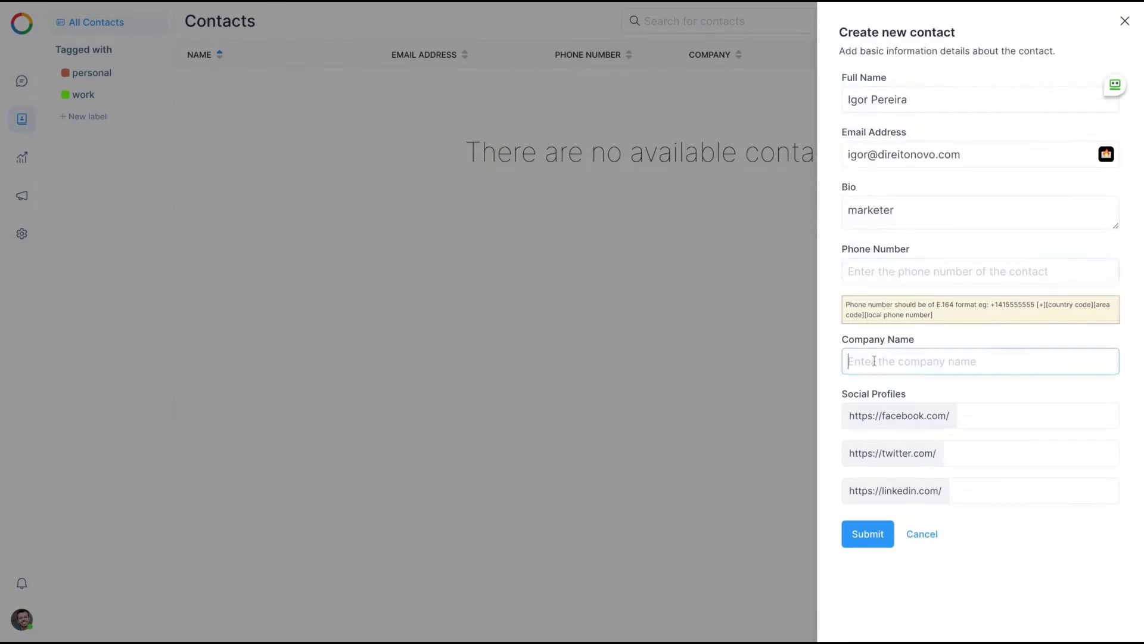
type("Direito Noov")
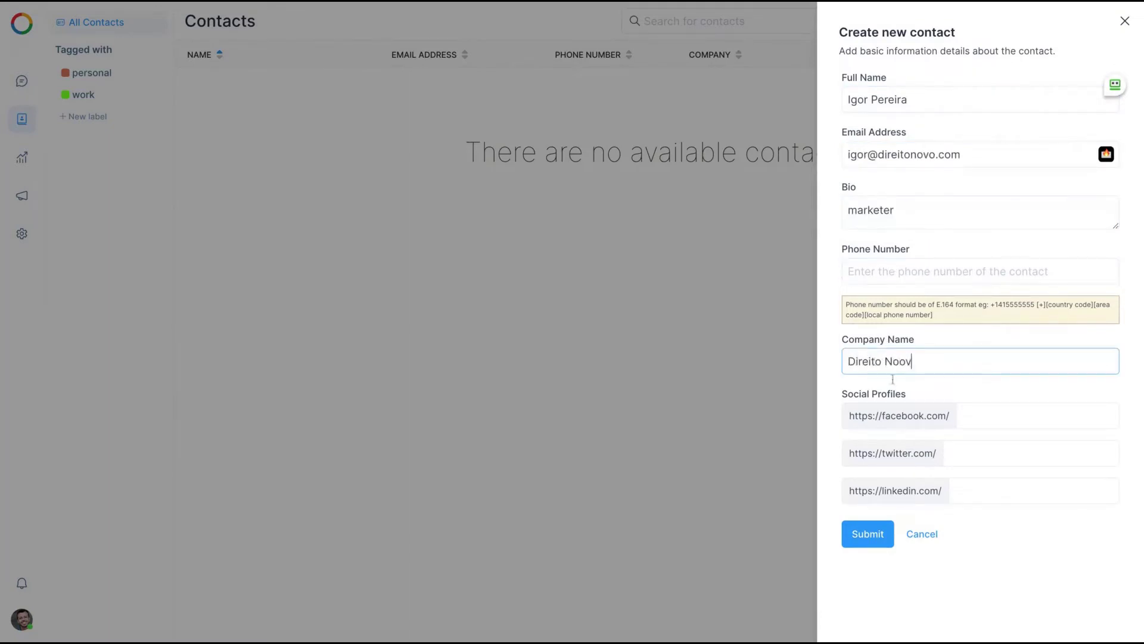
key("Return")
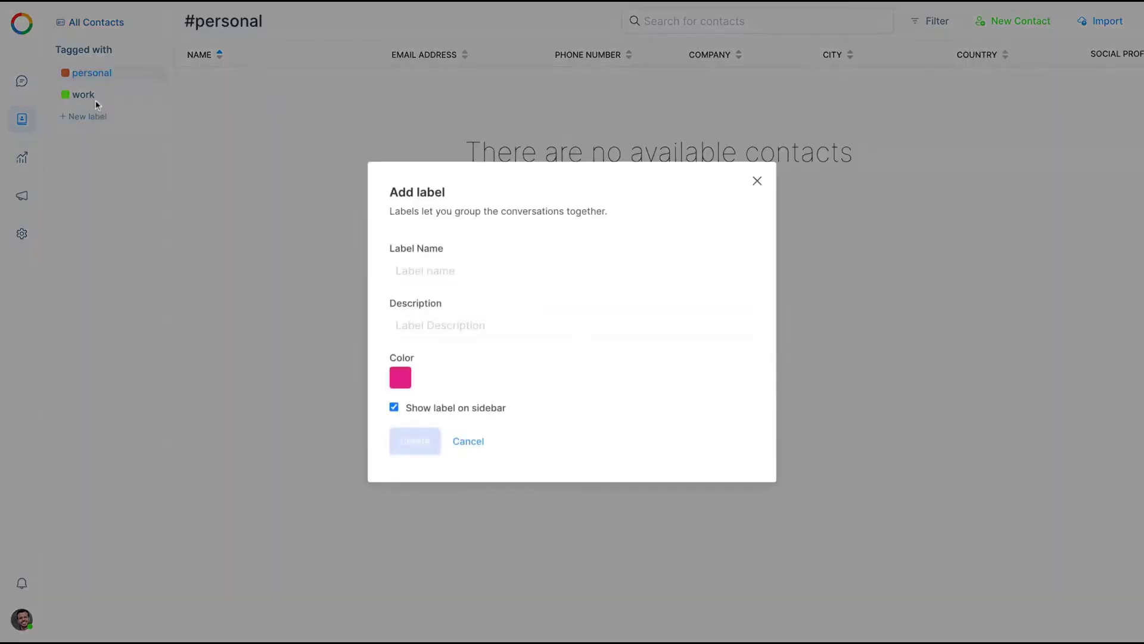
Add the 'work' label to the contact and return to the #work contacts list
left_click(326, 112)
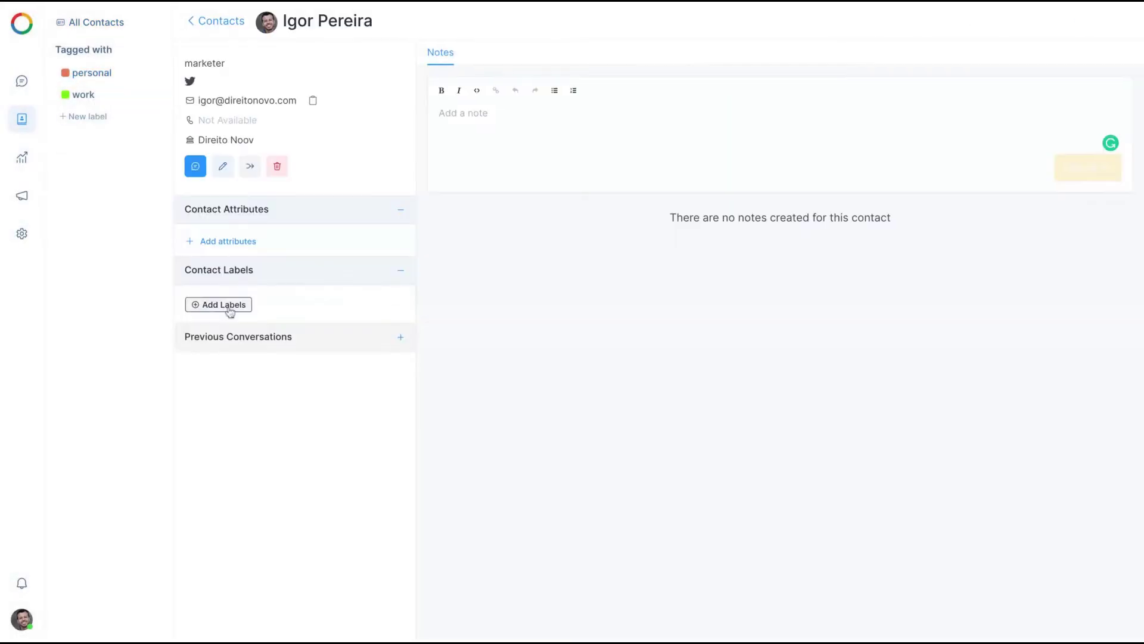
left_click(230, 307)
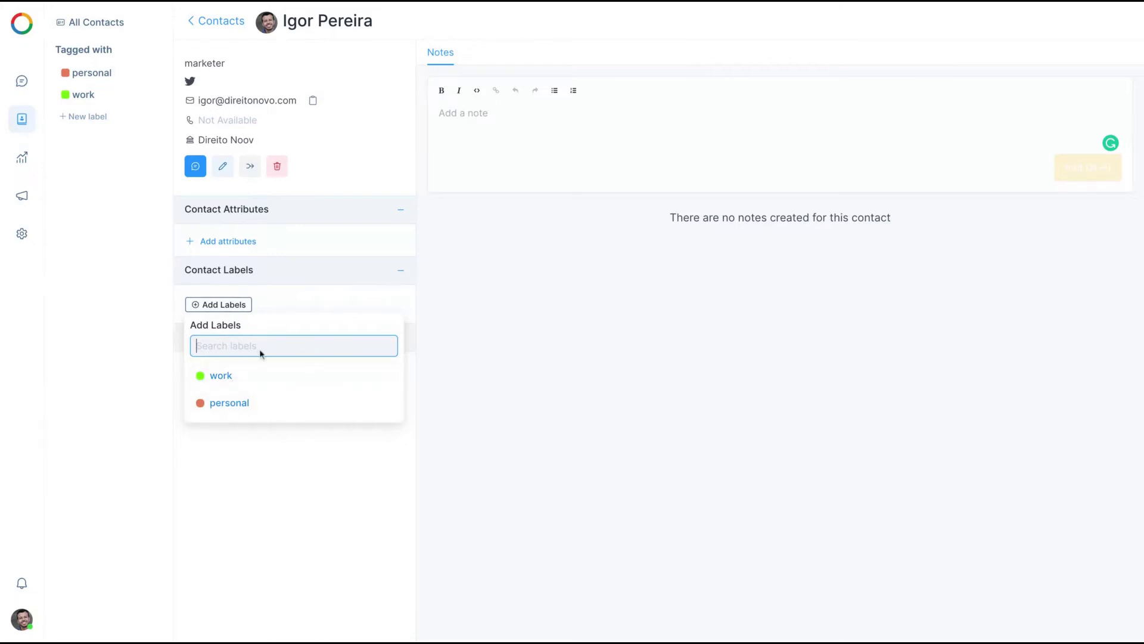
left_click(206, 384)
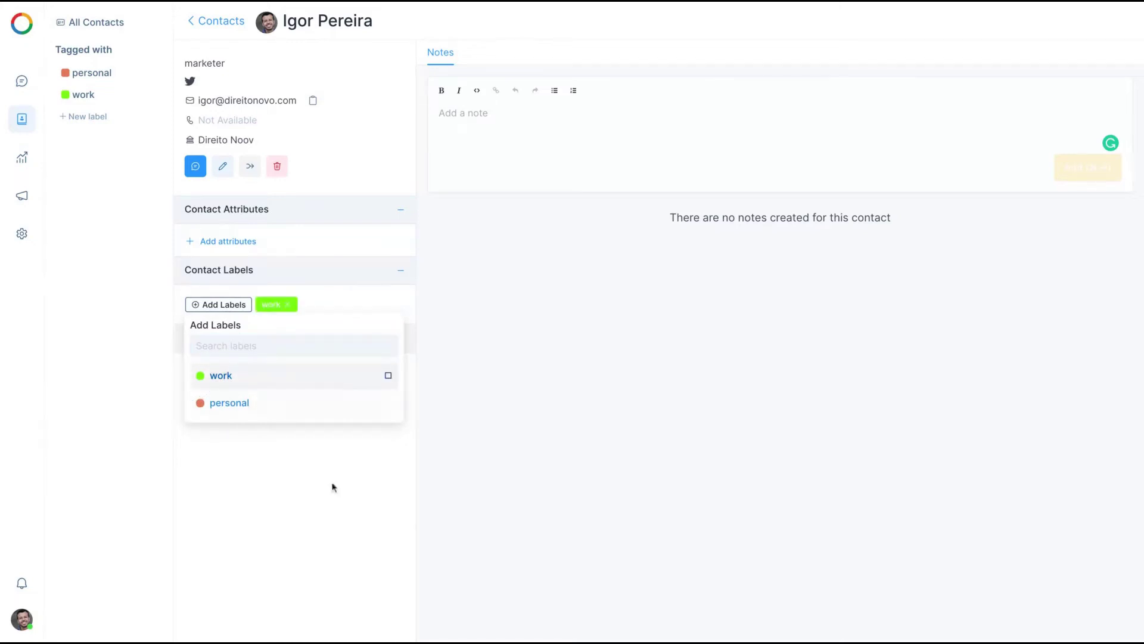
left_click(320, 533)
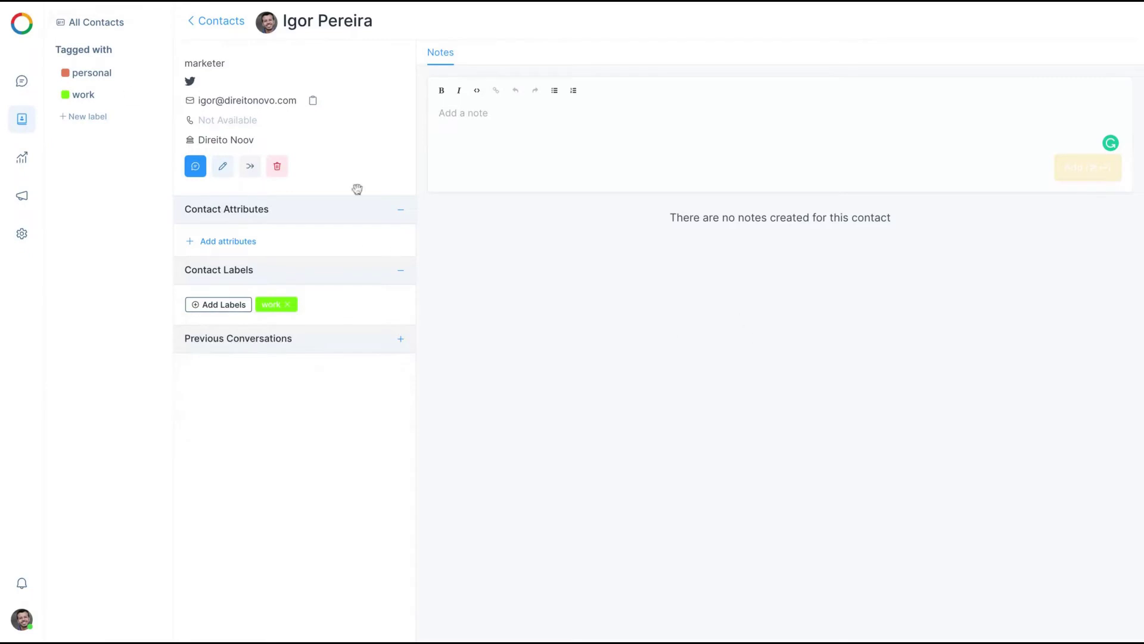
left_click(203, 20)
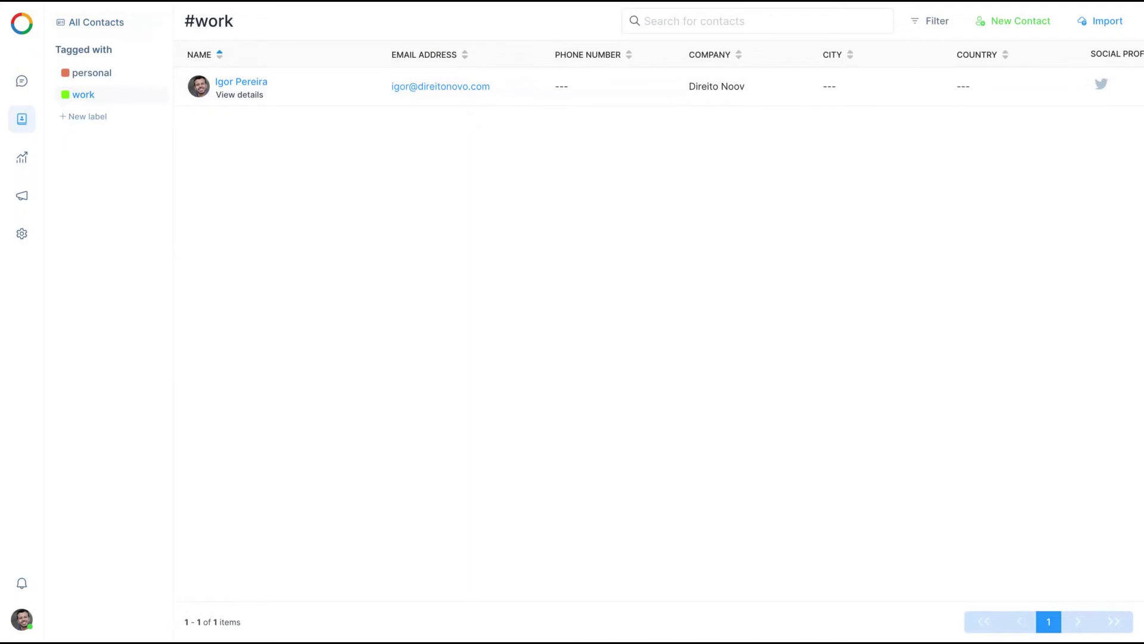
Browse the Overview, CSAT, Agents, Labels and Team reports, then view the ongoing Campaigns list
left_click(22, 160)
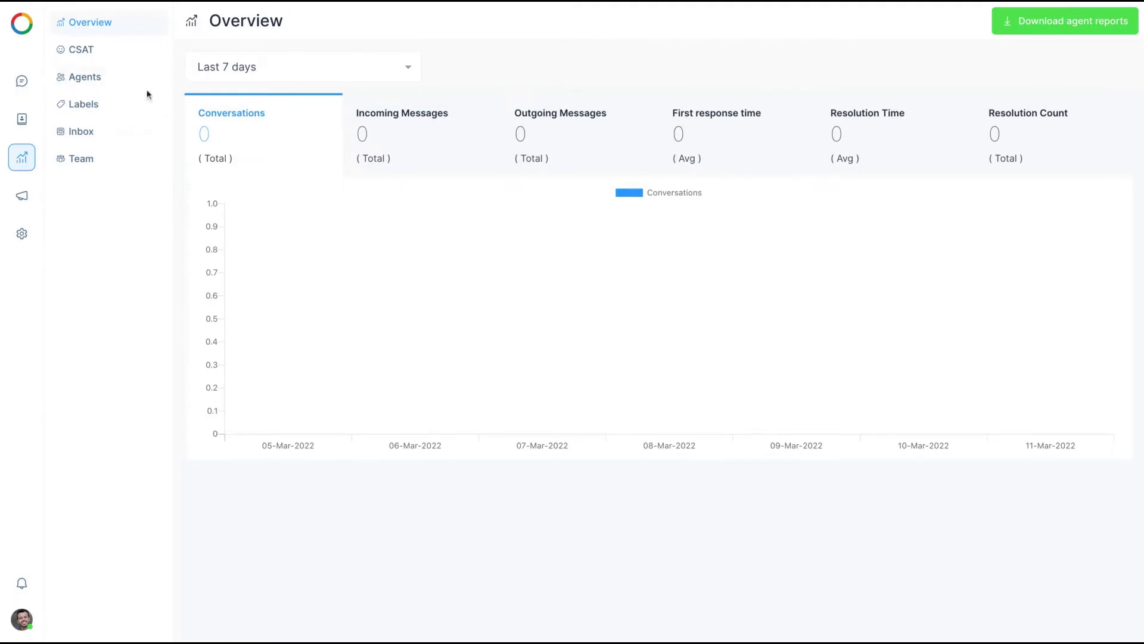
left_click(95, 58)
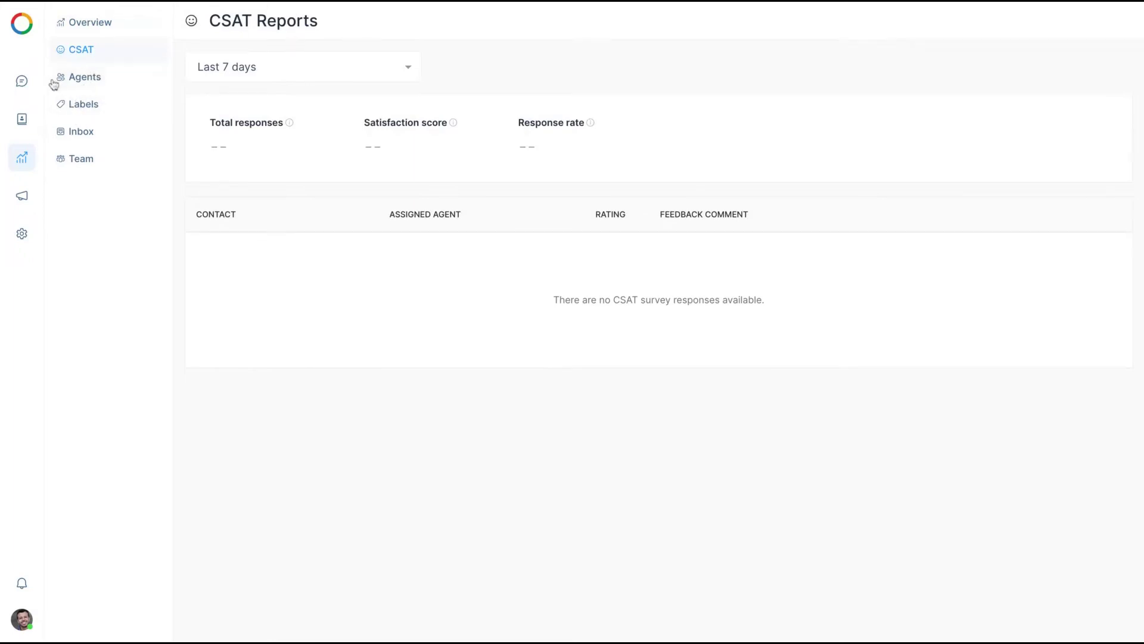
left_click(89, 81)
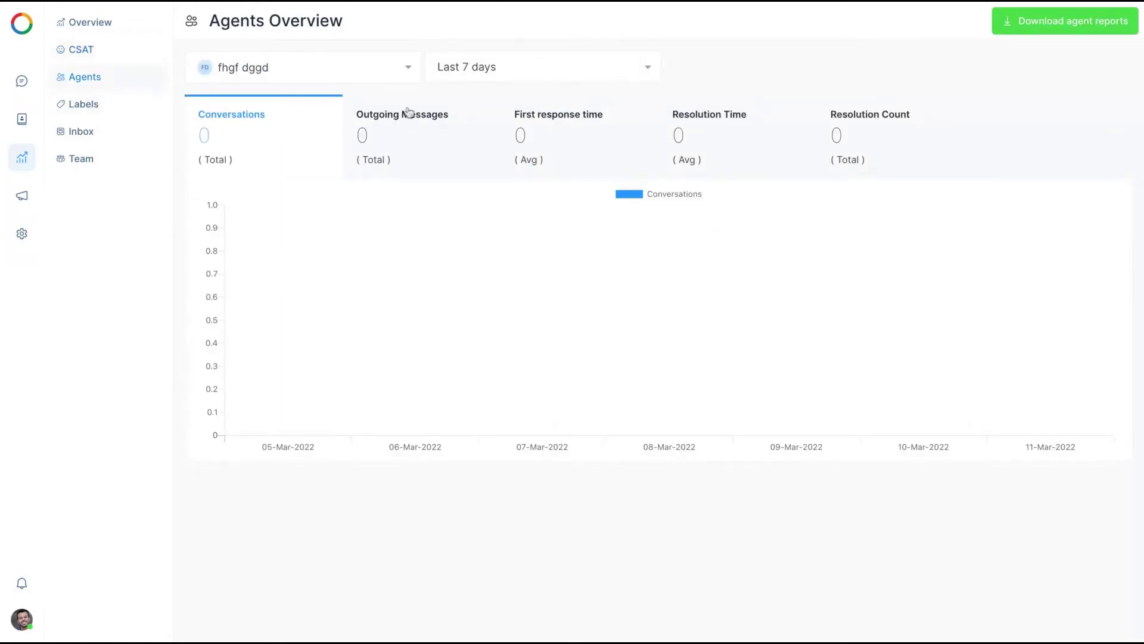
left_click(109, 109)
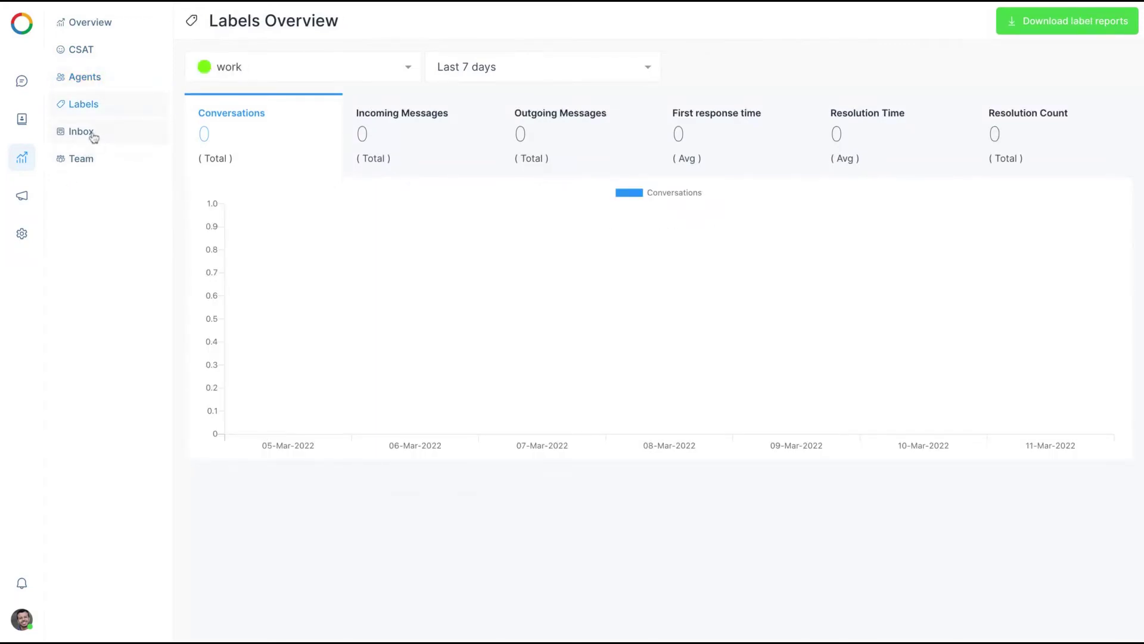
left_click(79, 166)
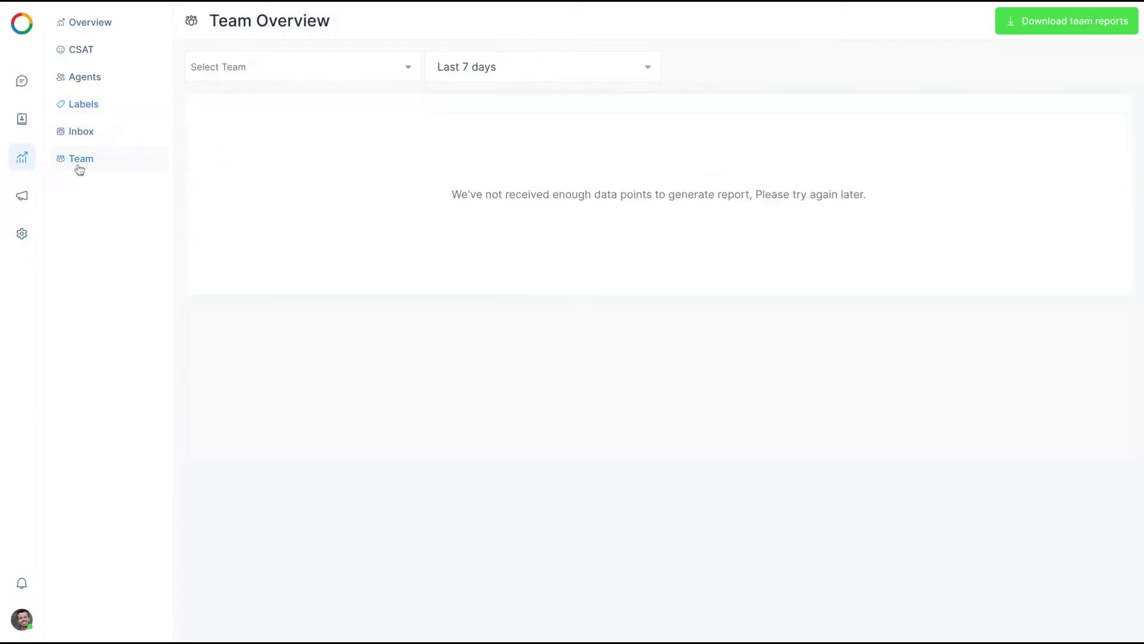
left_click(312, 58)
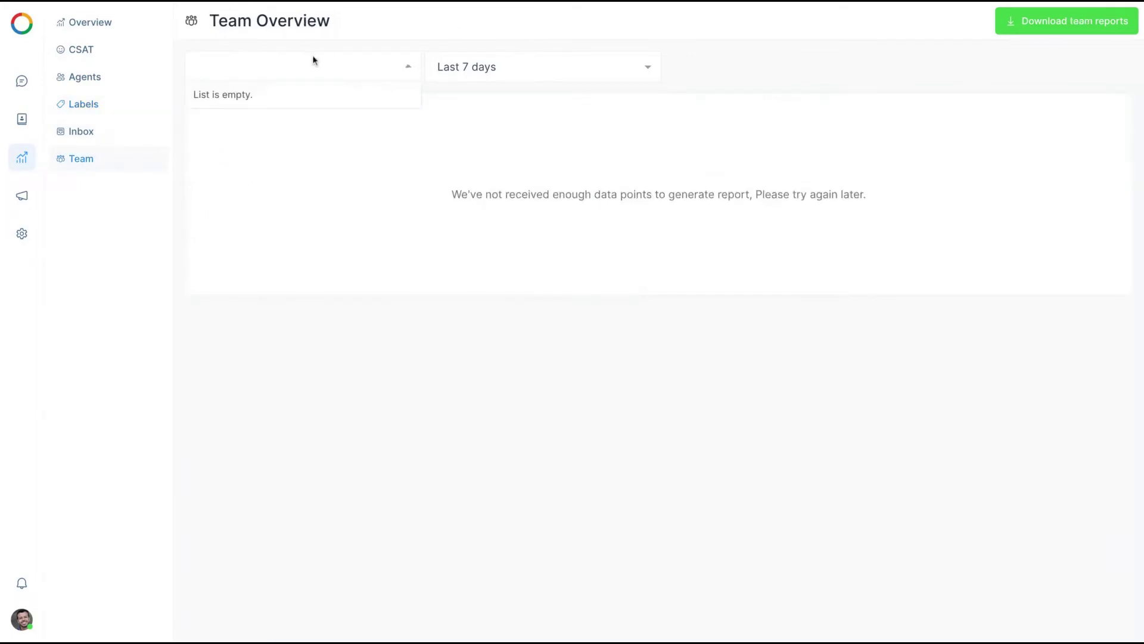
left_click(22, 196)
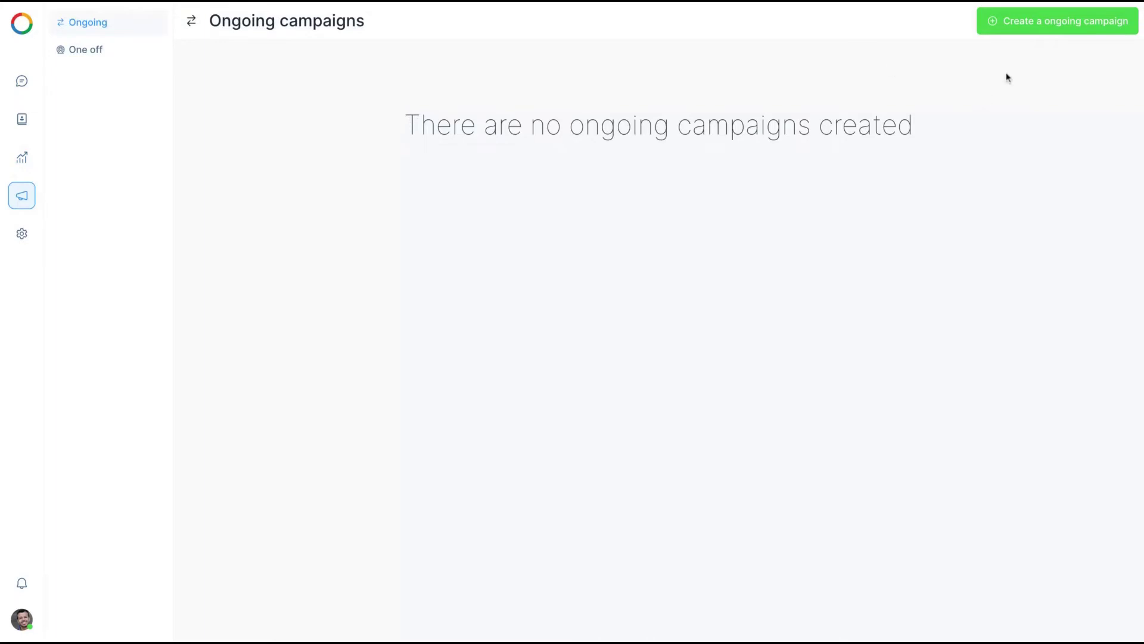
Fill an ongoing campaign 'Test' with message 'testing the campaign' on the Direito Novo inbox
left_click(1034, 25)
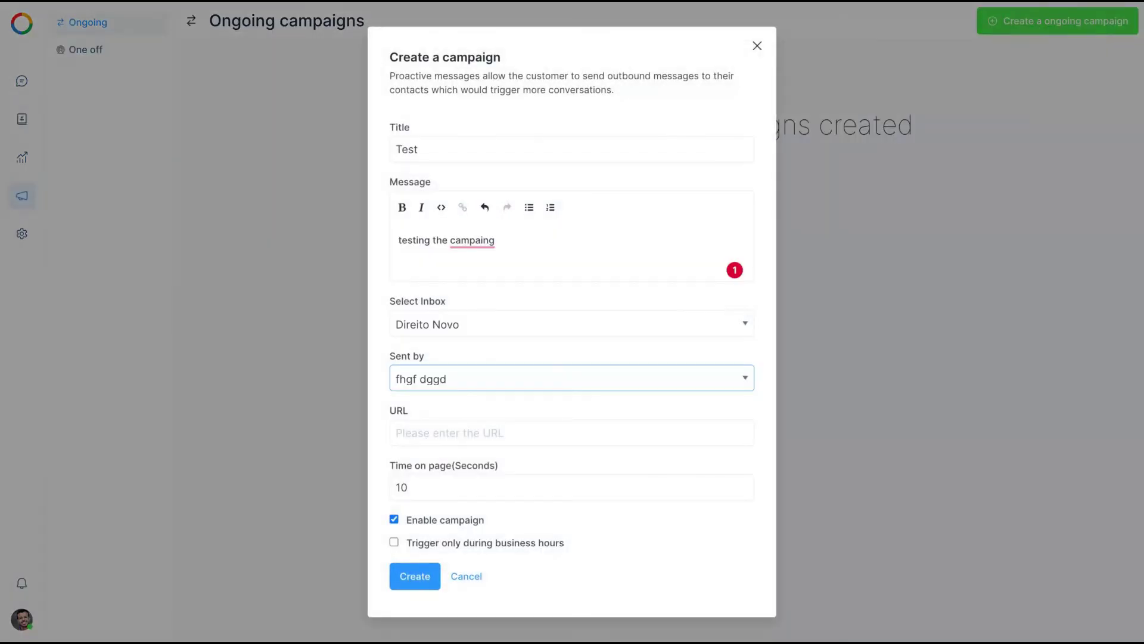
left_click(468, 242)
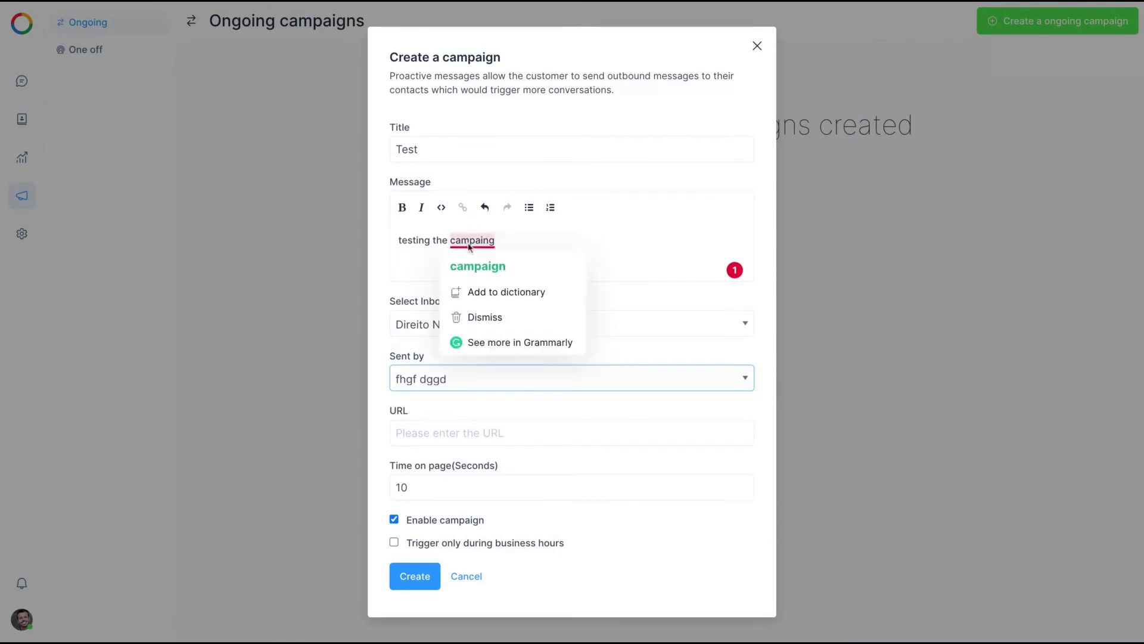
left_click(470, 266)
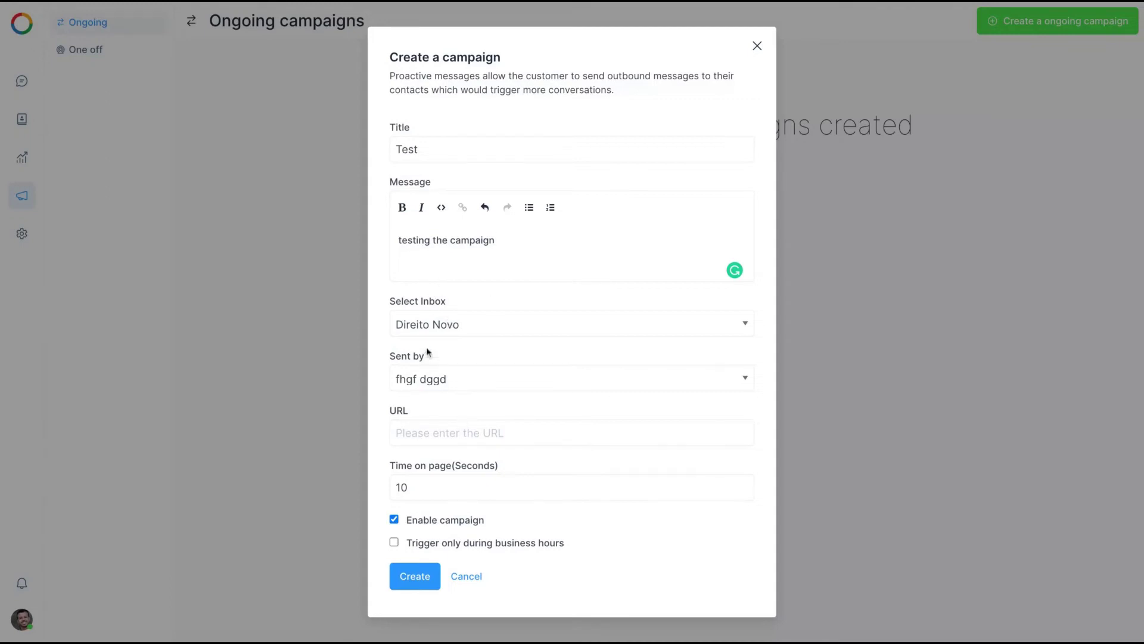
left_click(453, 374)
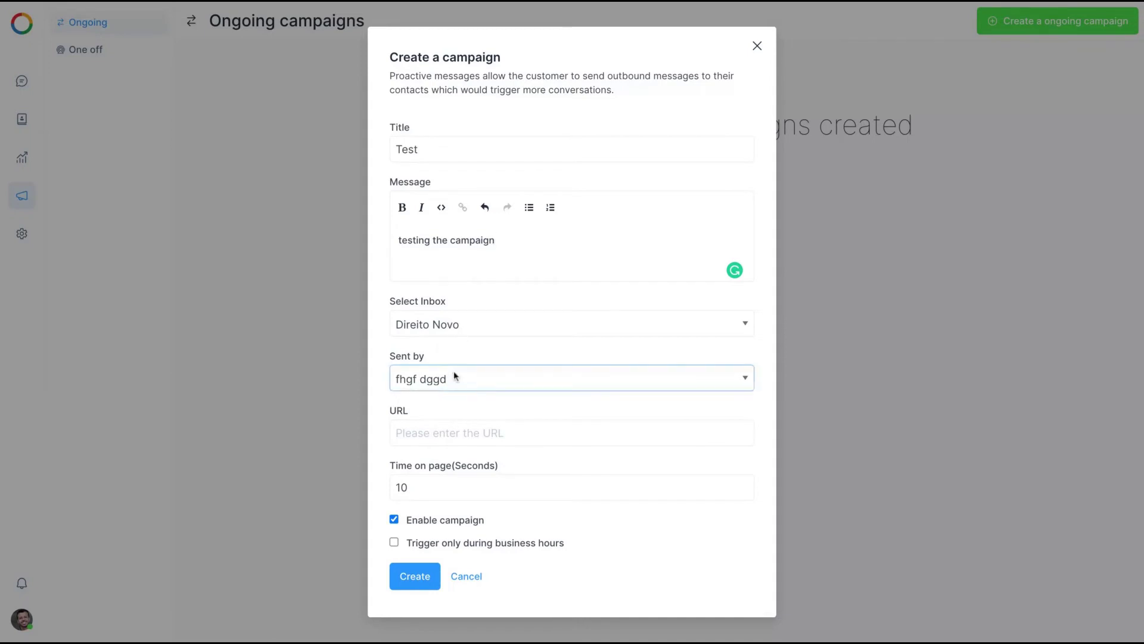
left_click(441, 434)
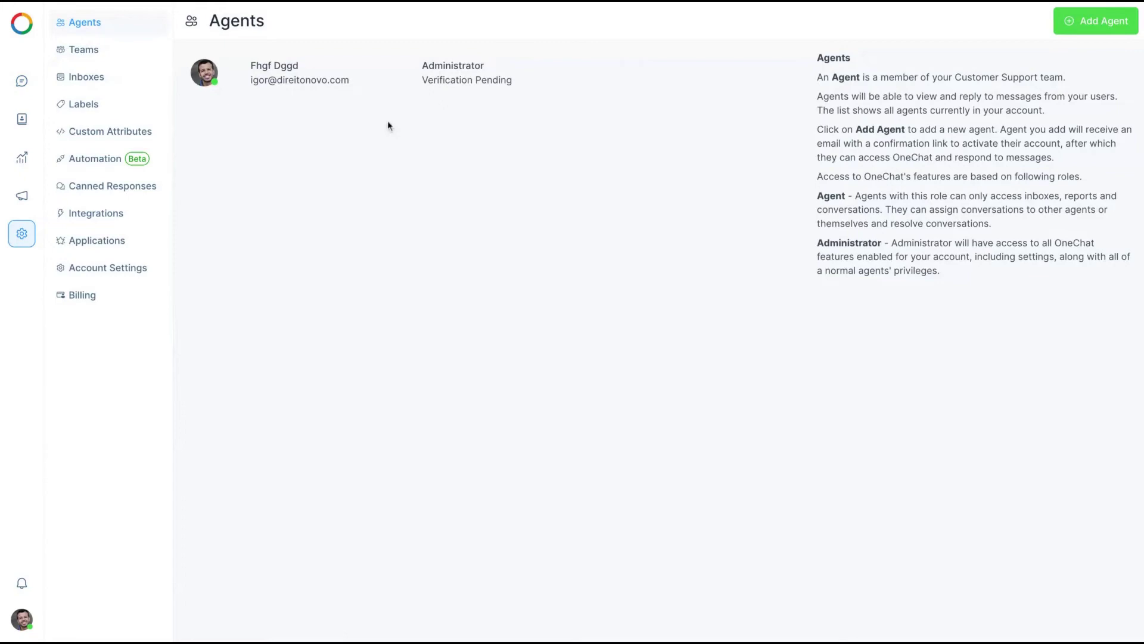
Review the Agents, Teams, Inboxes and Labels settings, cancelling the Add Agent and Add Inbox forms
left_click(1076, 37)
left_click(755, 190)
left_click(70, 56)
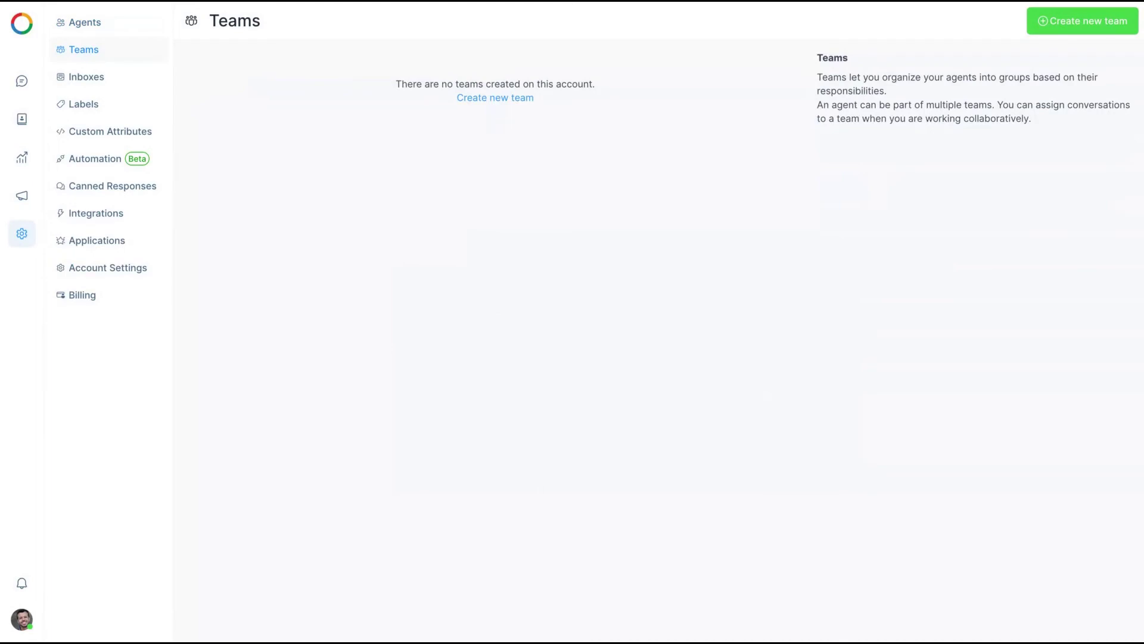
left_click(138, 84)
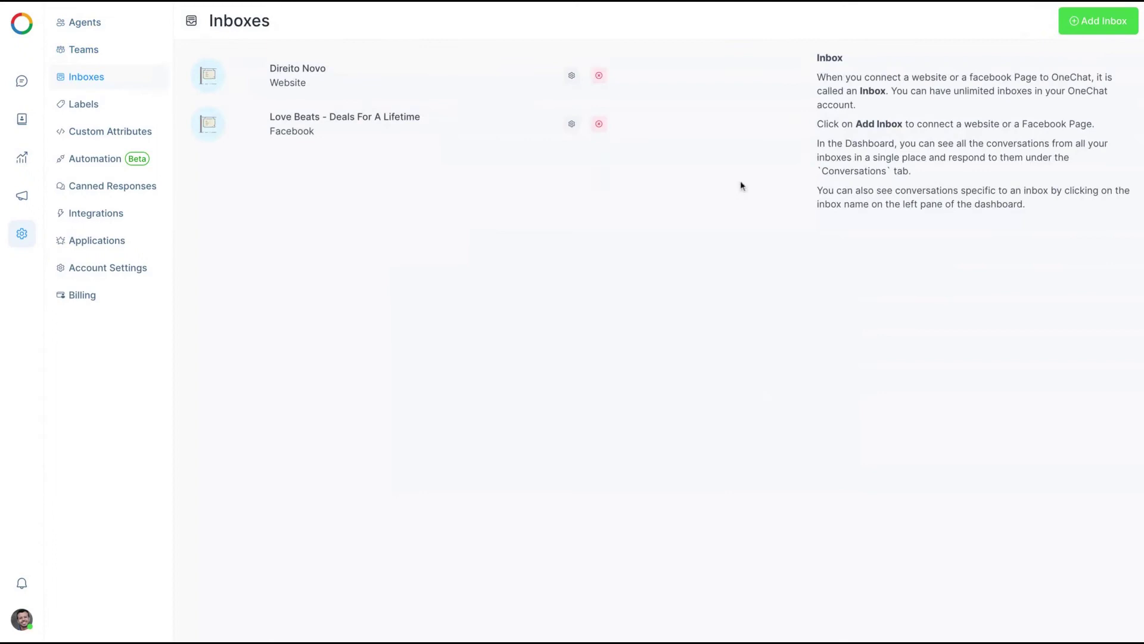
left_click(1083, 34)
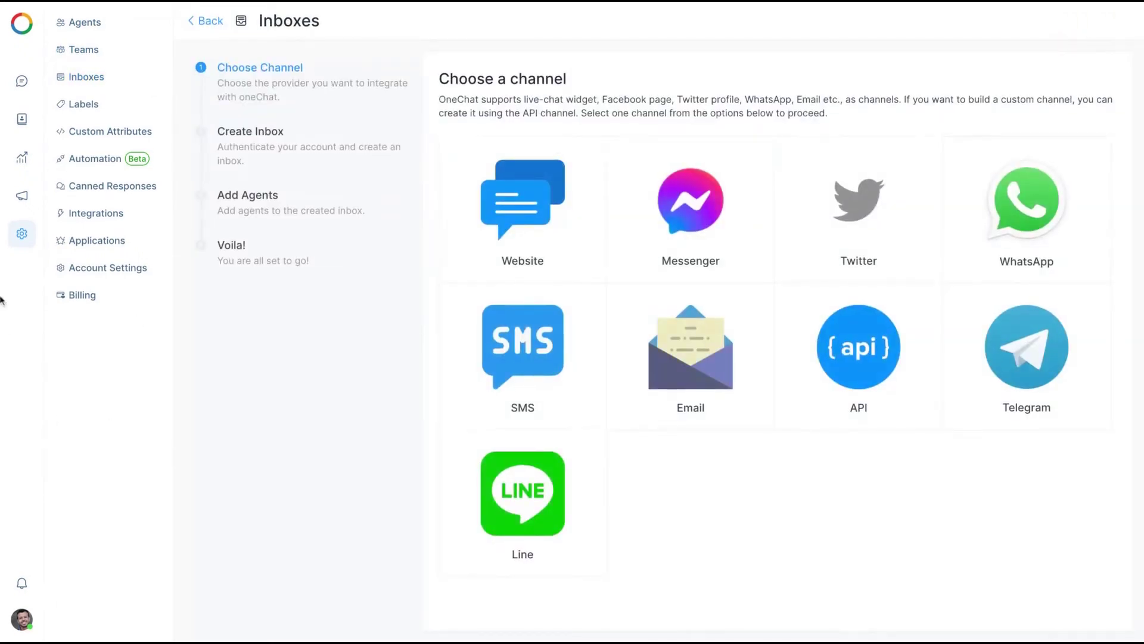
left_click(19, 241)
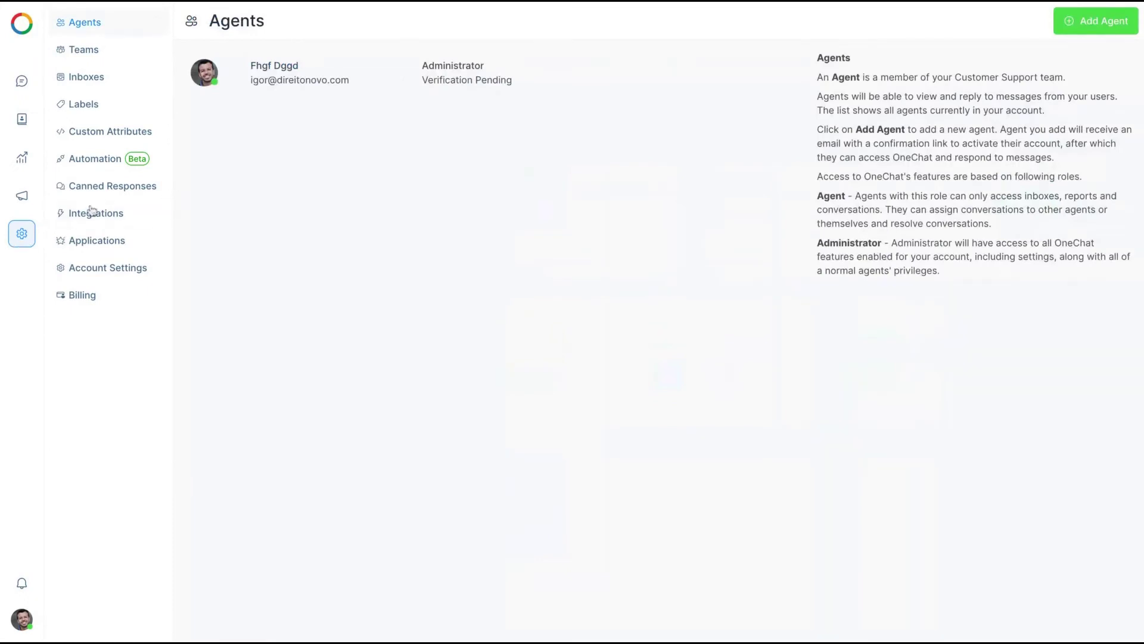
left_click(82, 73)
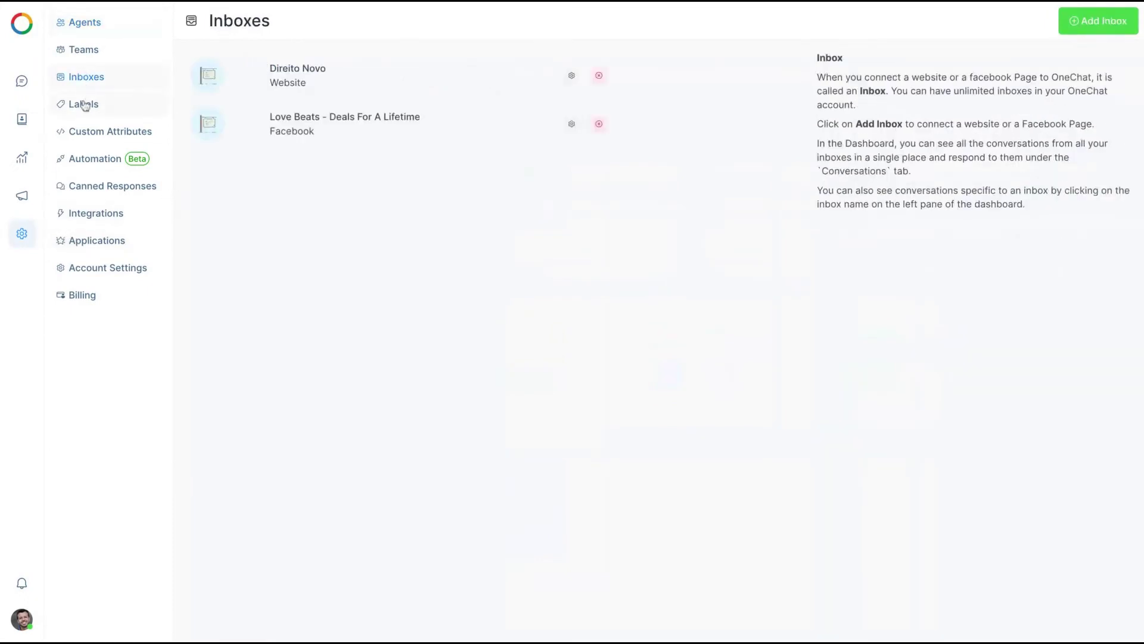
left_click(84, 105)
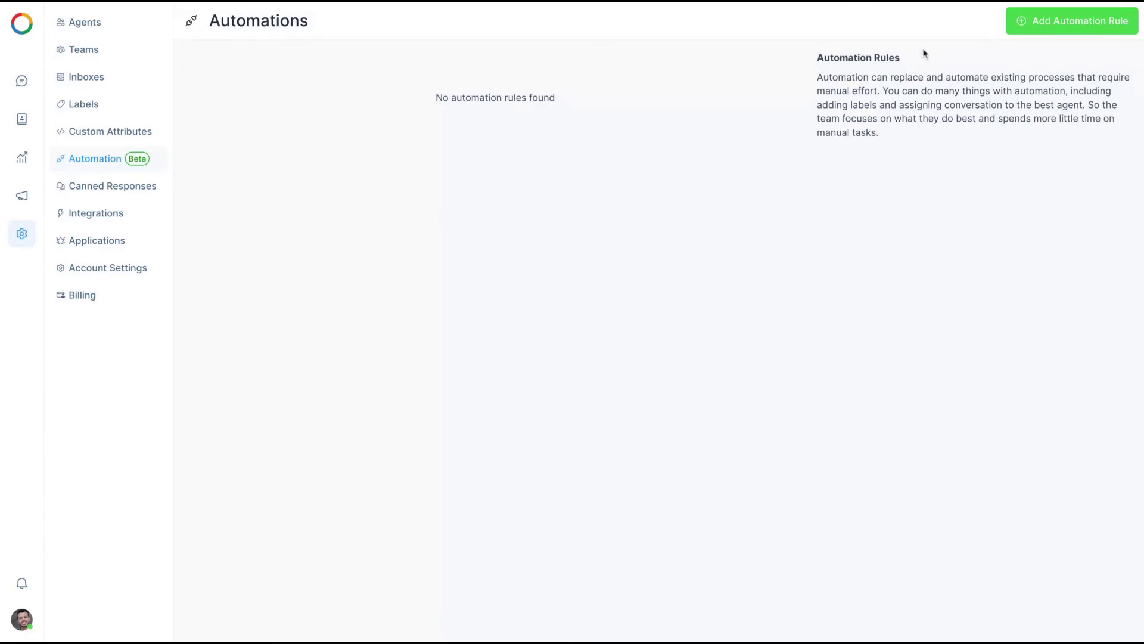
Draft an automation rule: Country = Belgium adds label 'work', then discard it unsaved
left_click(1047, 21)
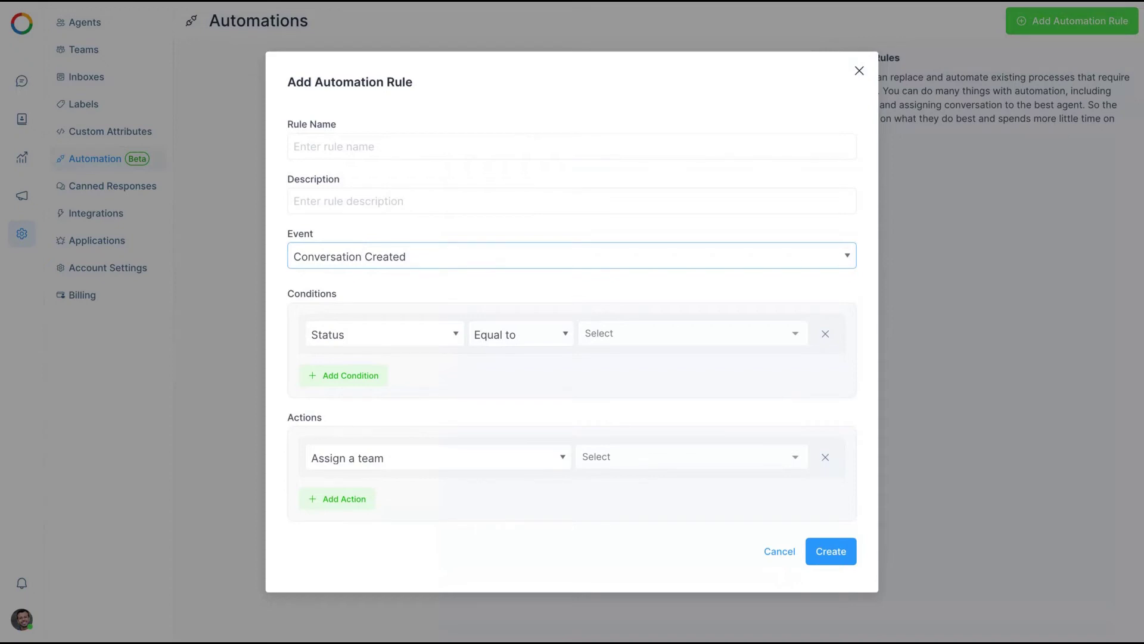
left_click(377, 337)
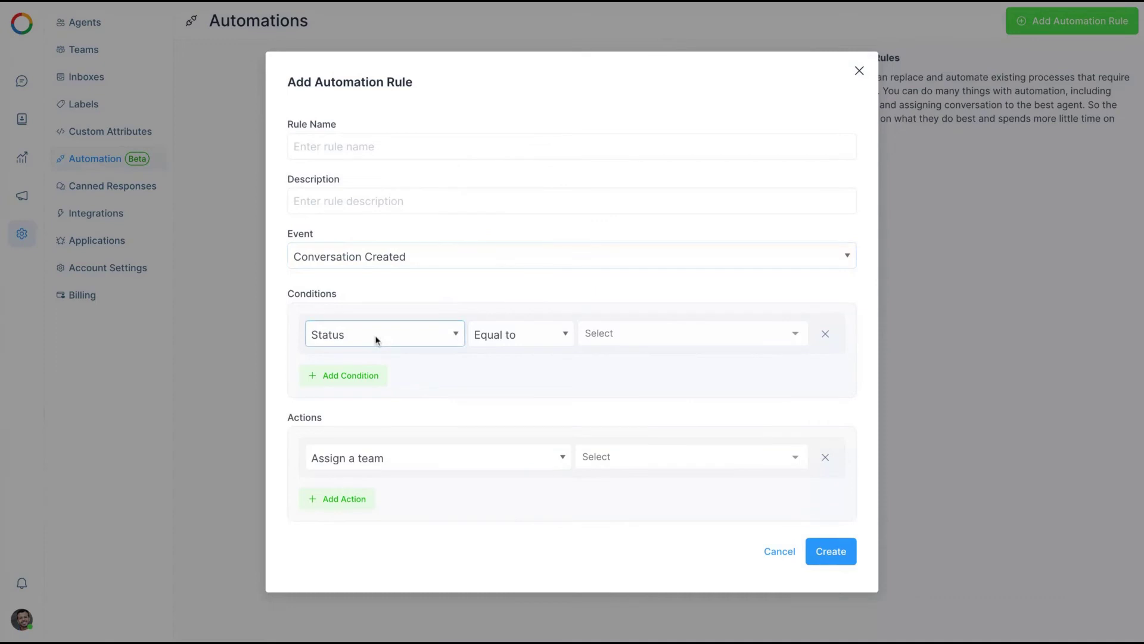
left_click(419, 365)
left_click(620, 345)
scroll(653, 406, "down", 10)
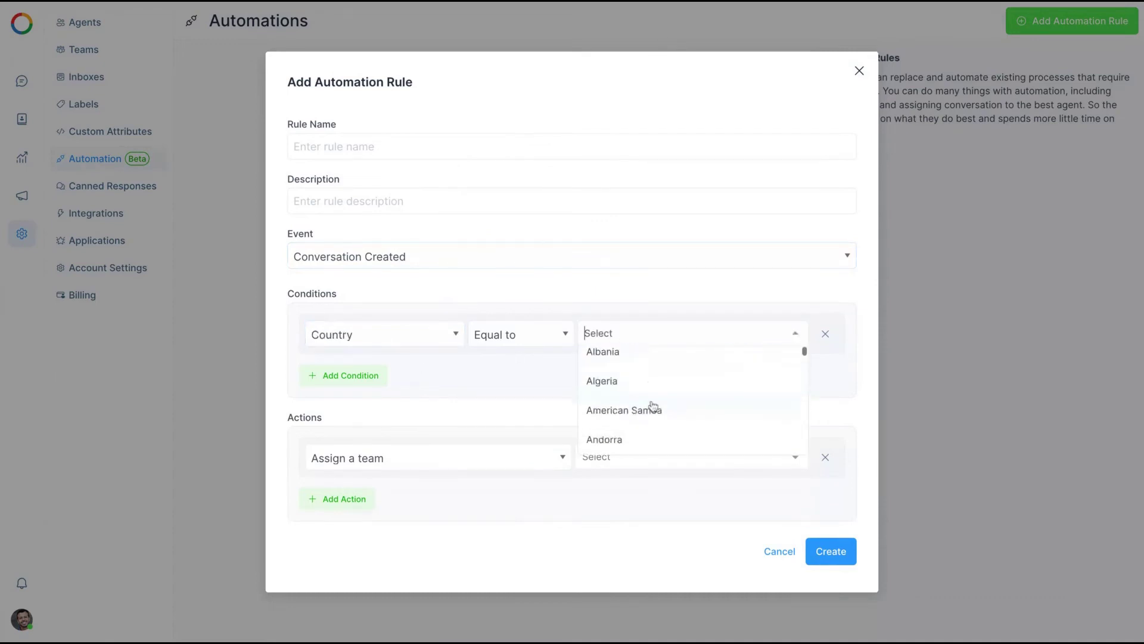
left_click(656, 413)
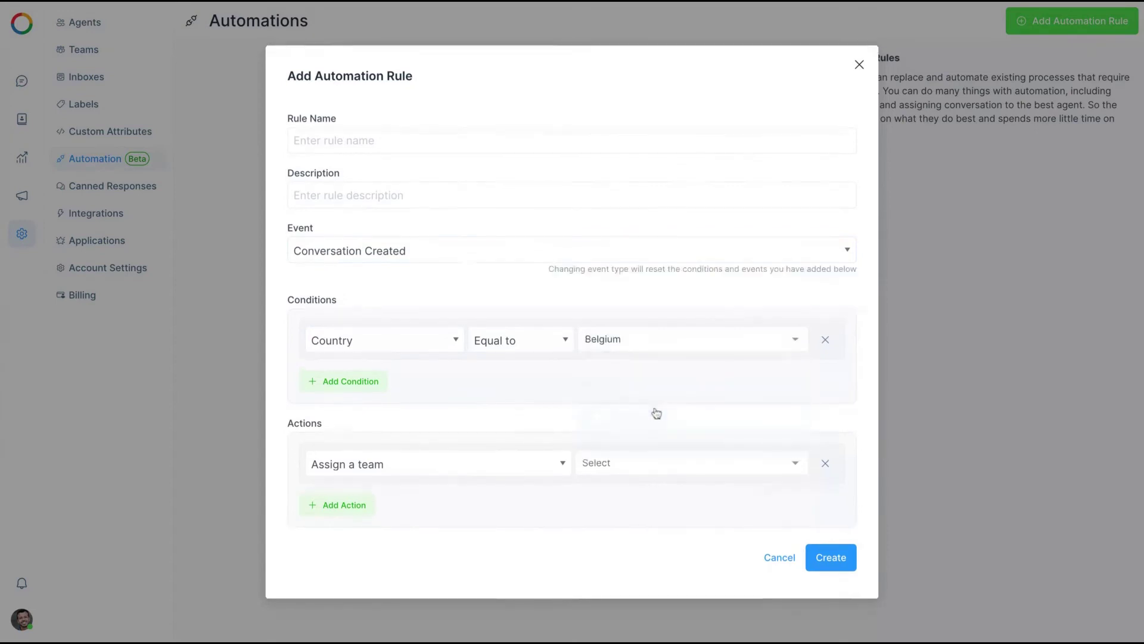
left_click(472, 465)
left_click(643, 467)
left_click(626, 486)
left_click(854, 70)
left_click(131, 192)
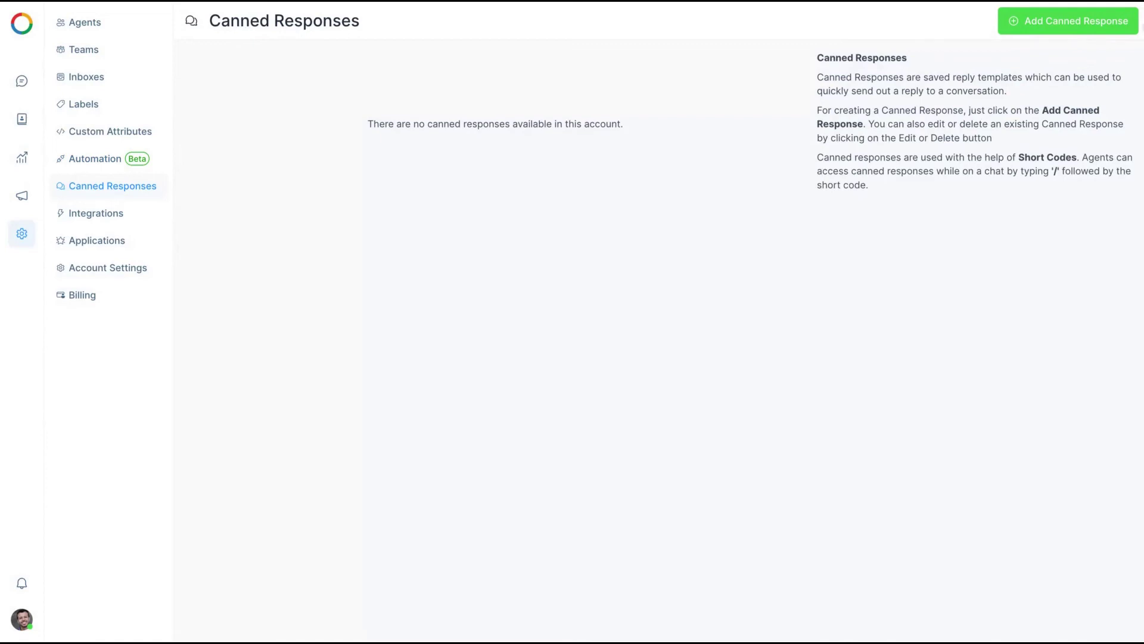
Add canned response 'bye': 'Thank you so much. Please, let me know if I can help you more.', signed 'Best regards,' plus the sender's name
left_click(1047, 21)
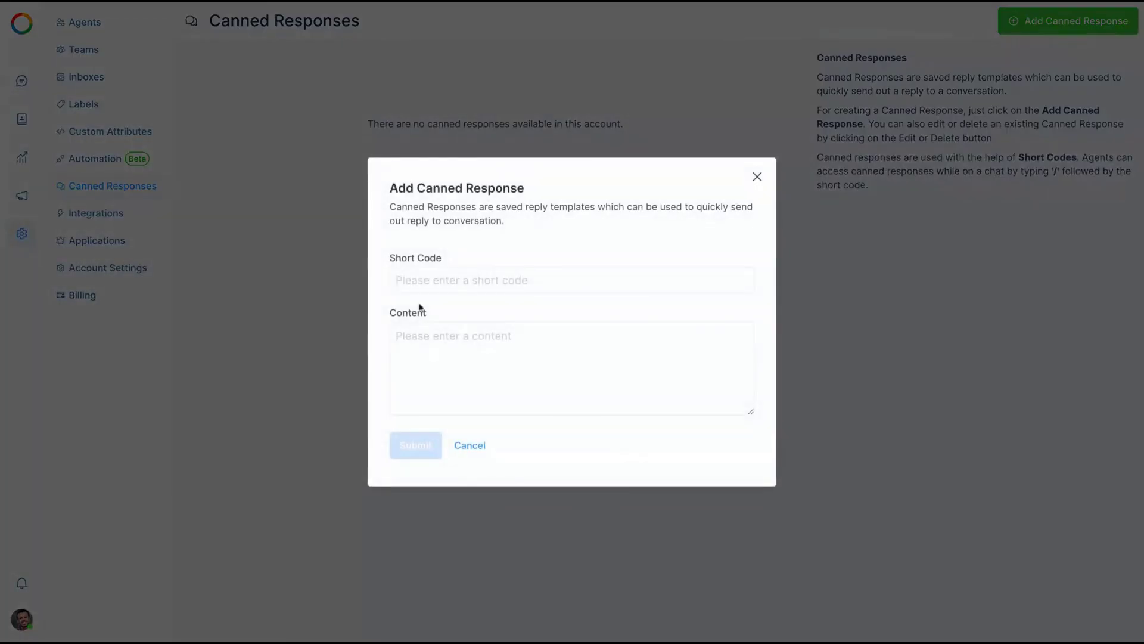
left_click(418, 283)
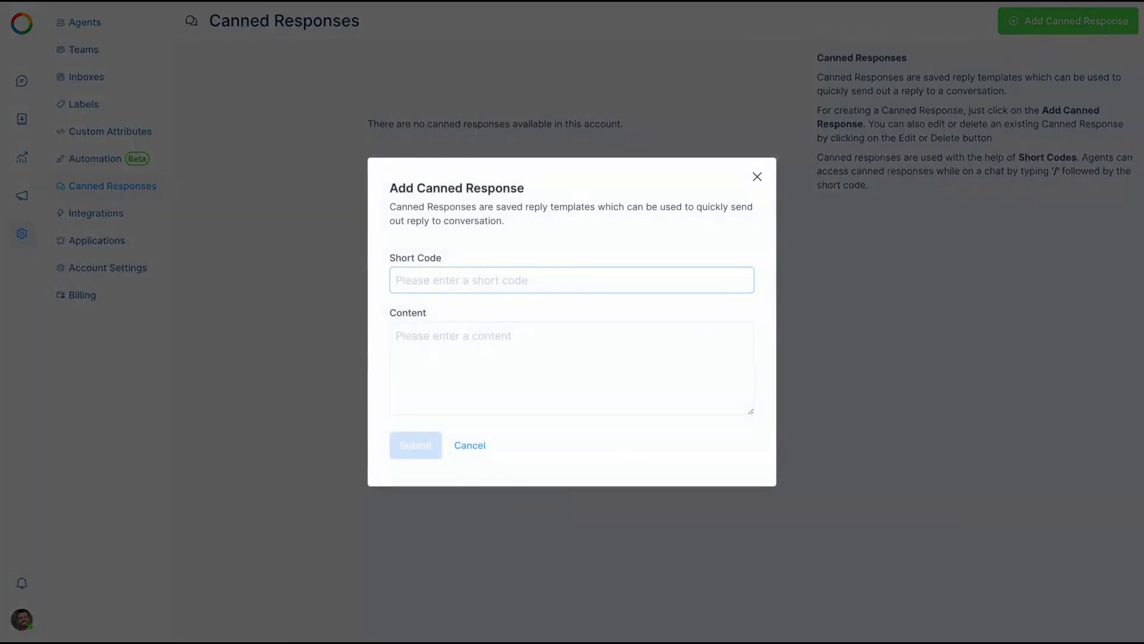
type("bye")
key("Tab")
type("Thank you")
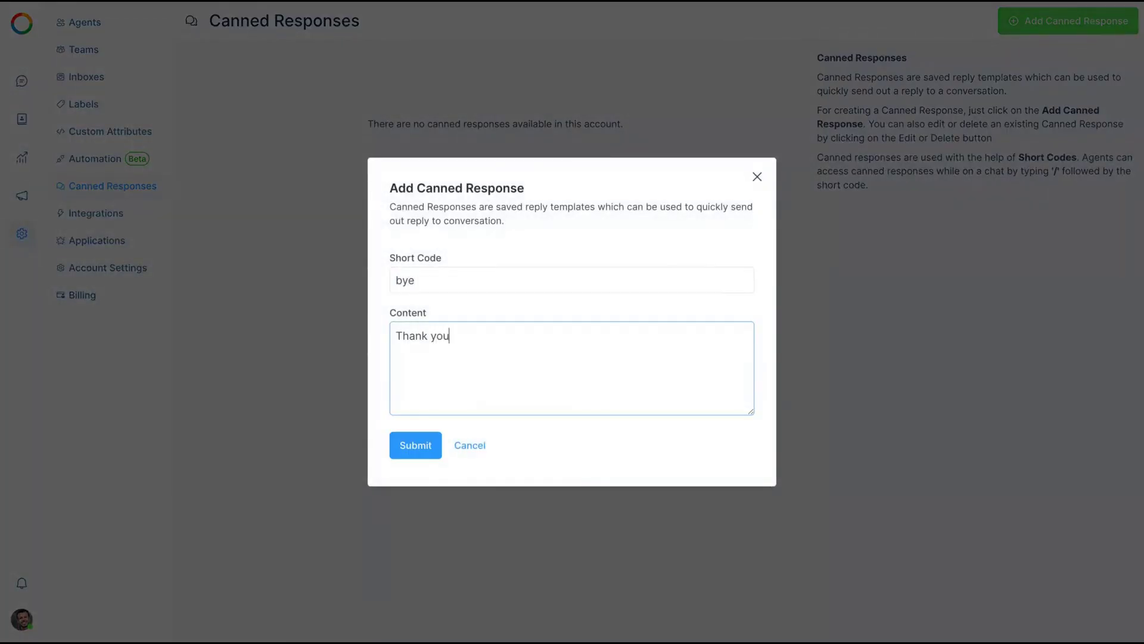
type(" so much. Please, let me know if I")
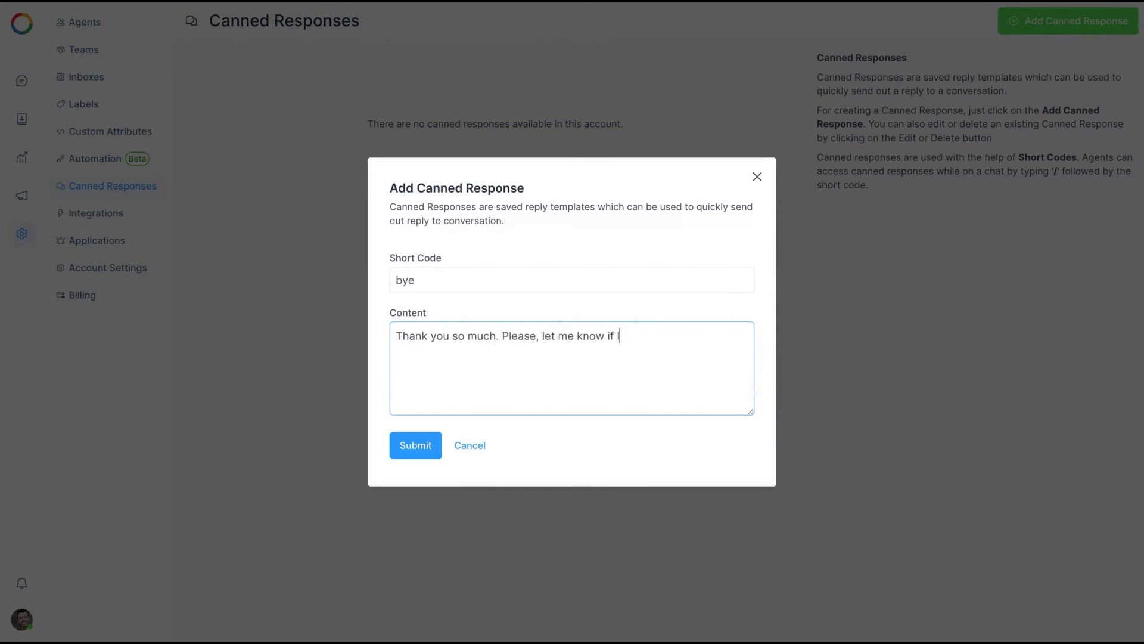
type(" can help you more.")
key("Return")
key("Return")
type("Best regards,")
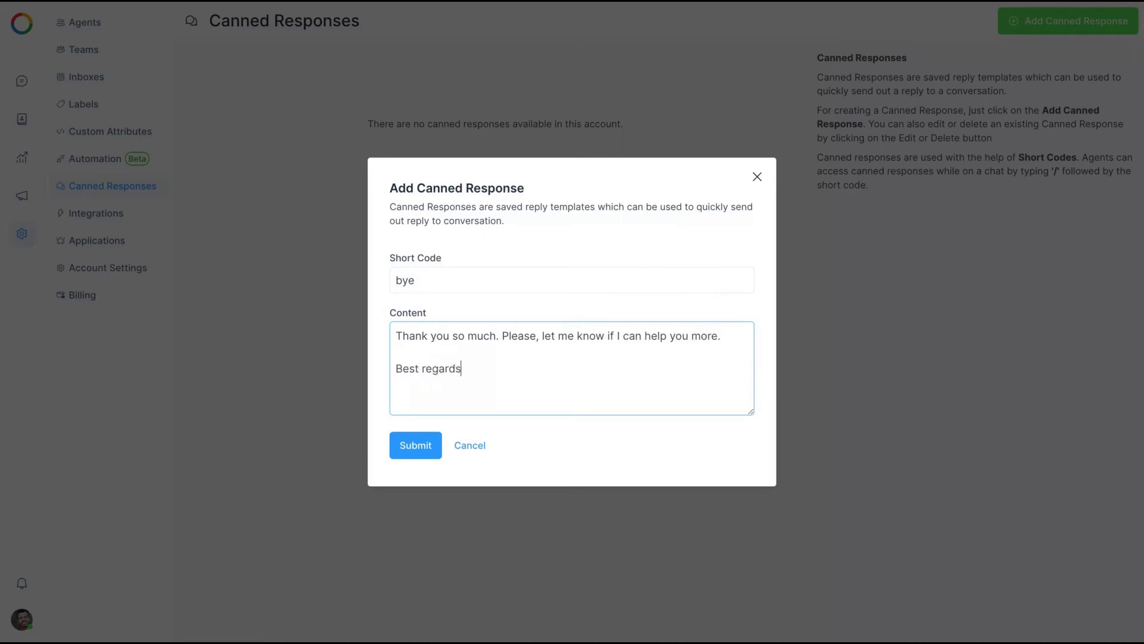
key("Return")
type("Igor")
left_click_drag(398, 335, 465, 369)
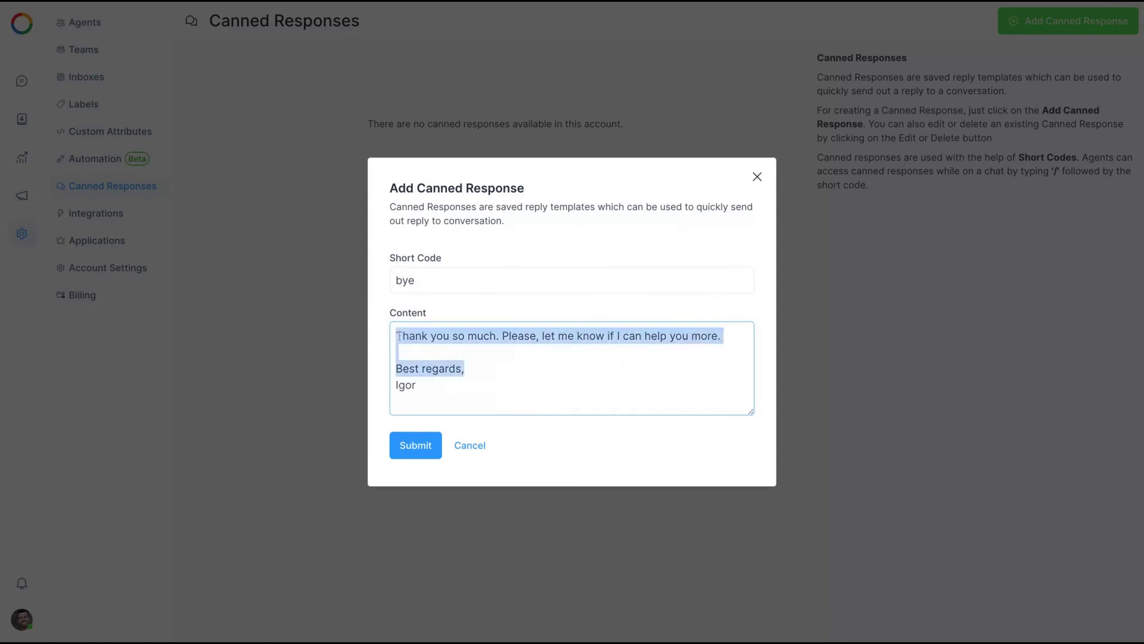
key("super+a")
left_click(402, 456)
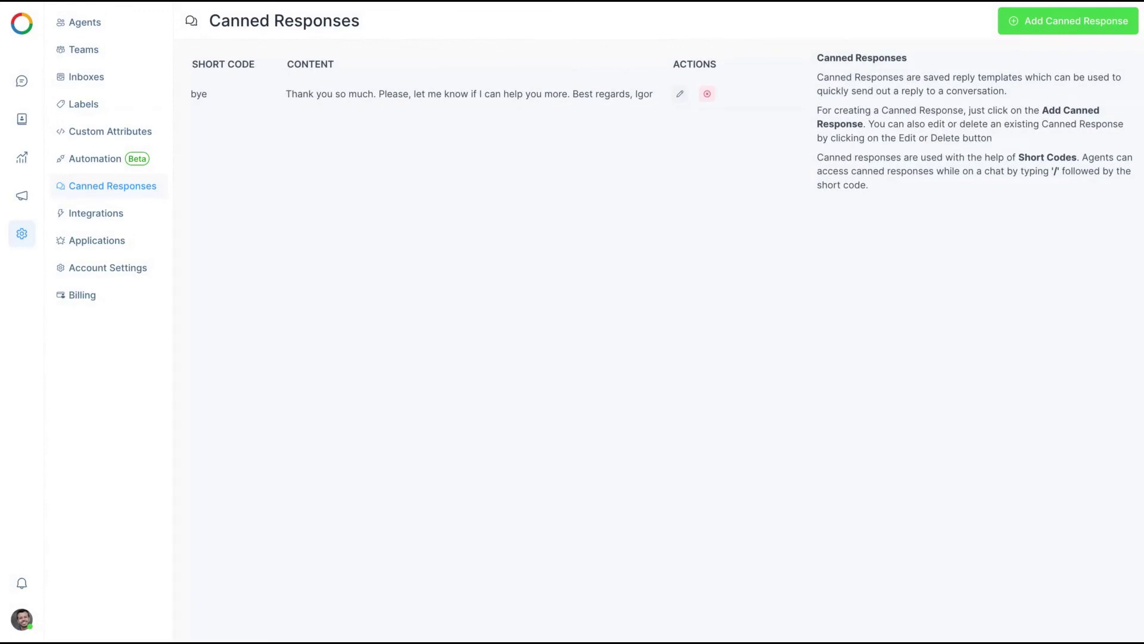
Open the Applications settings and read the Dialogflow integration description
left_click(70, 213)
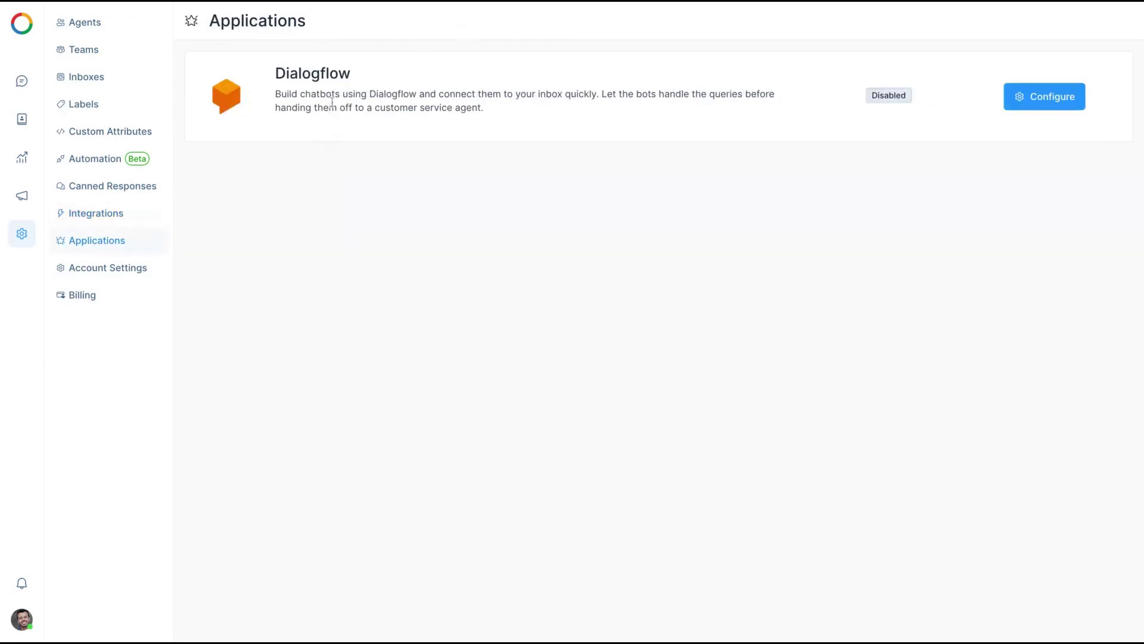
left_click_drag(328, 107, 275, 93)
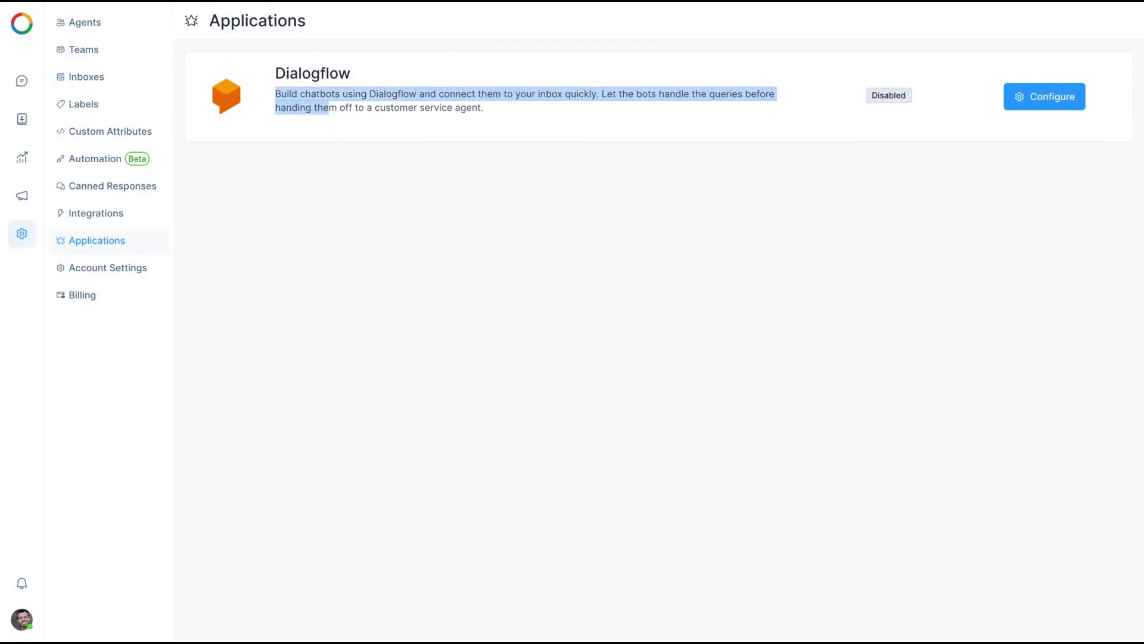
left_click(420, 97)
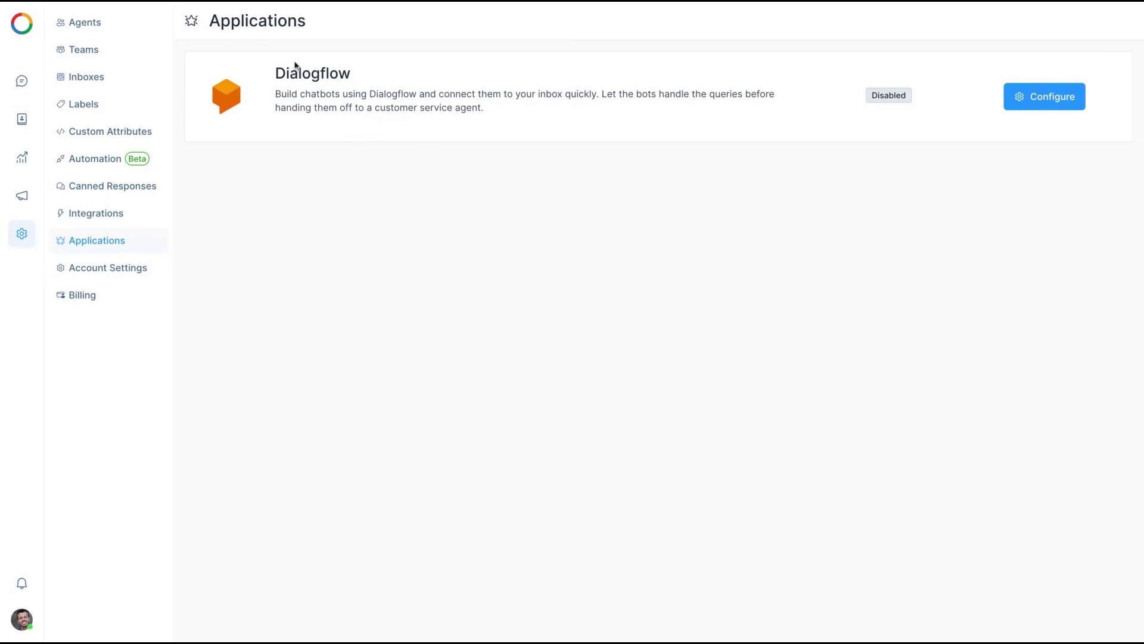
Check the Account name and Site language in Account Settings, then return to Conversations
left_click(153, 266)
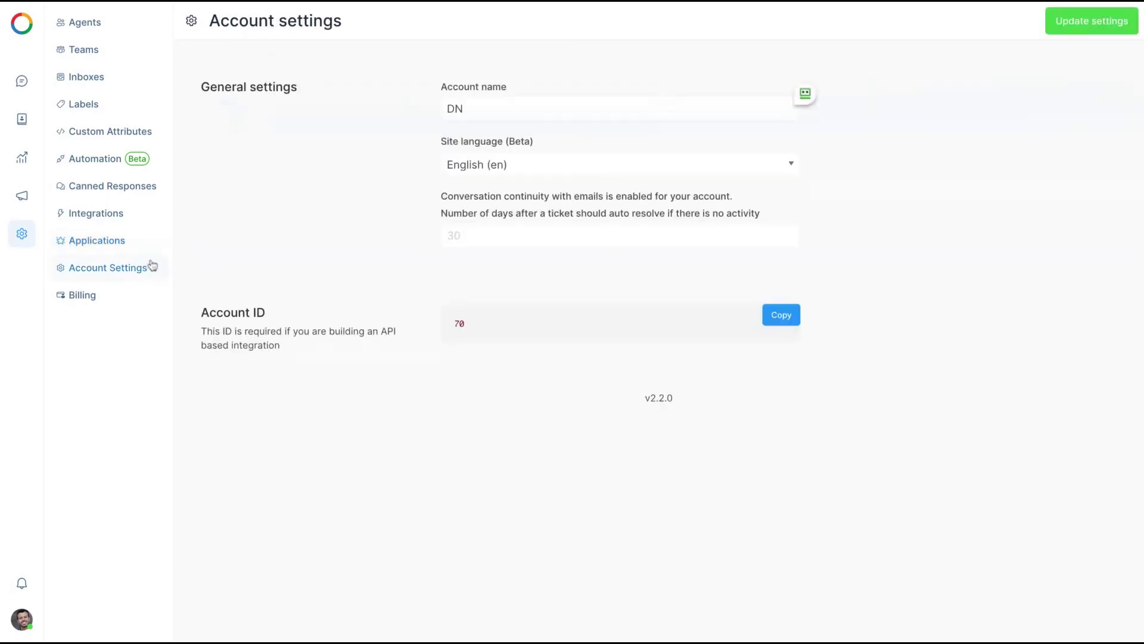
left_click(497, 107)
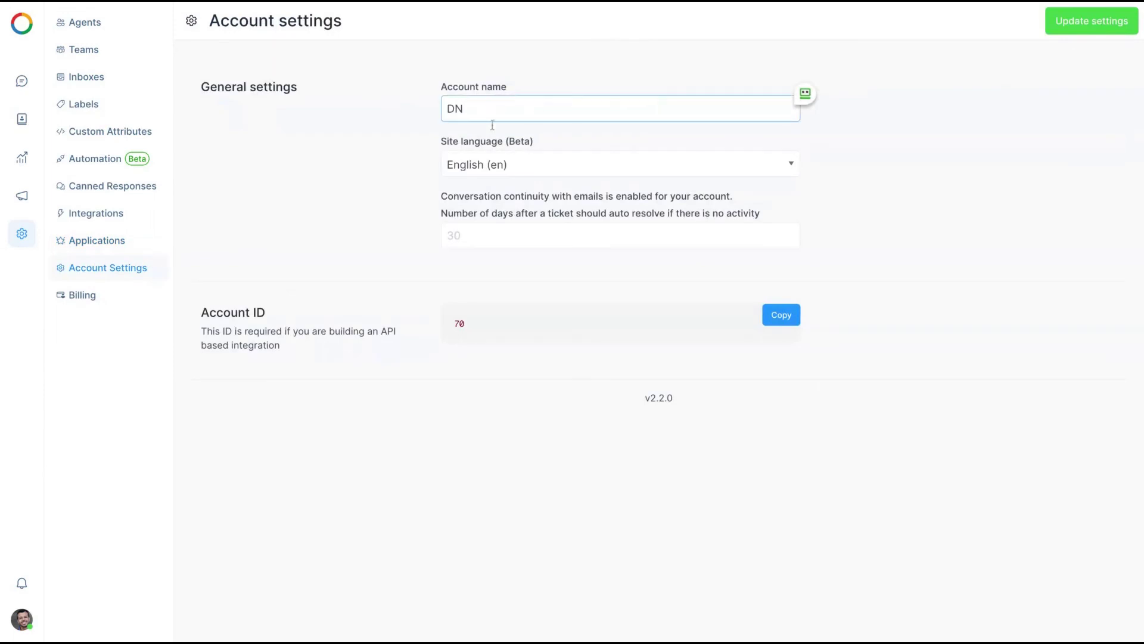
left_click(492, 165)
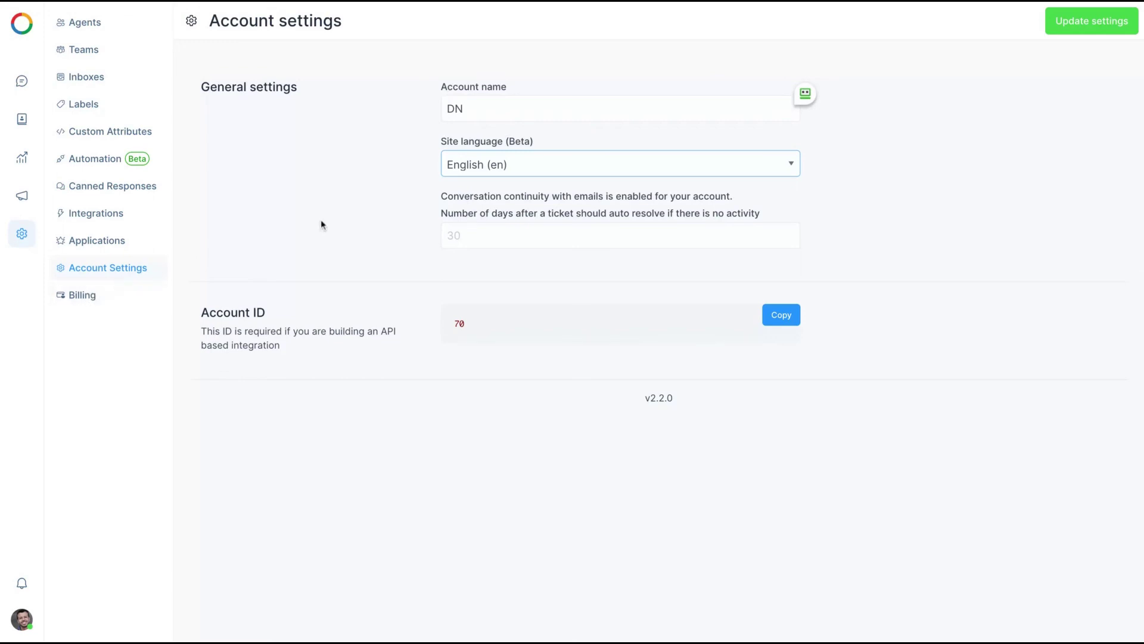
left_click(20, 77)
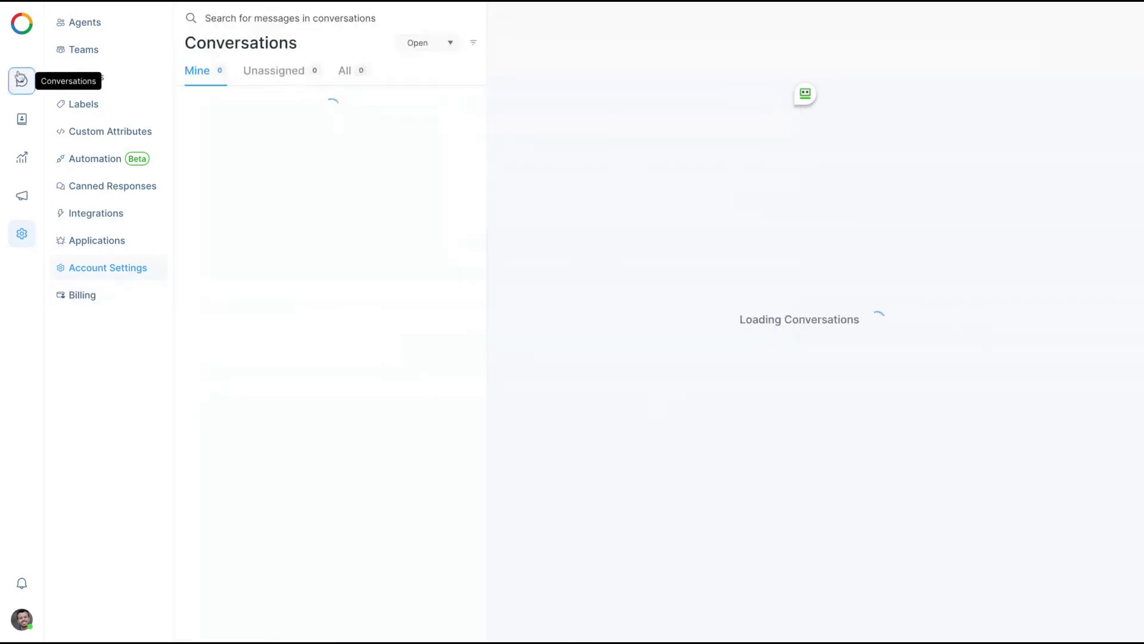
left_click(22, 119)
left_click(21, 157)
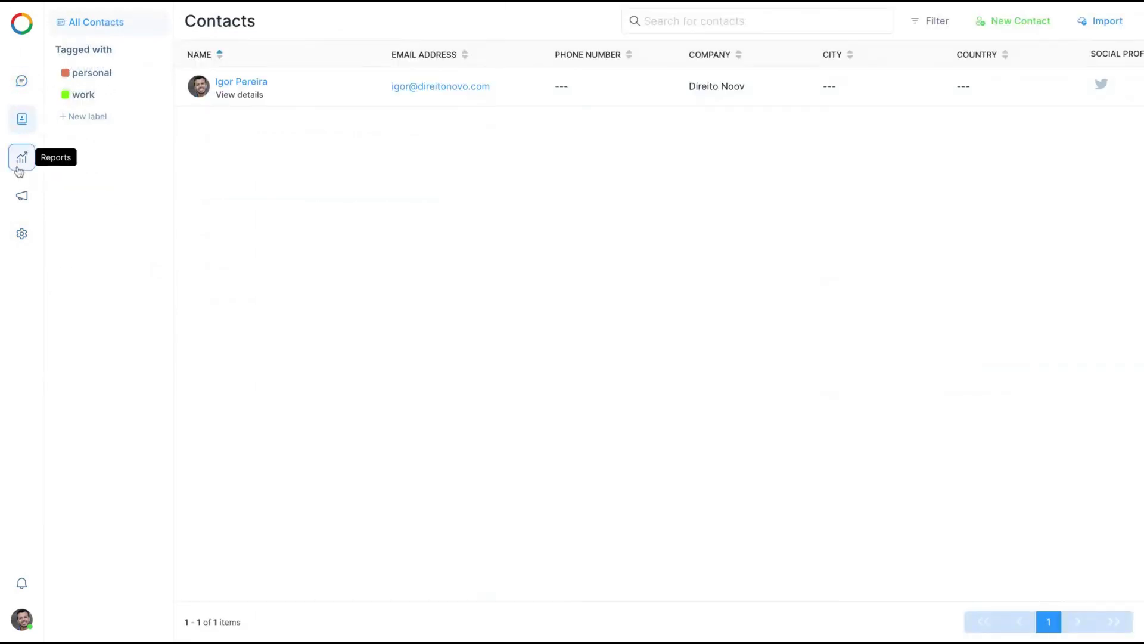
left_click(22, 201)
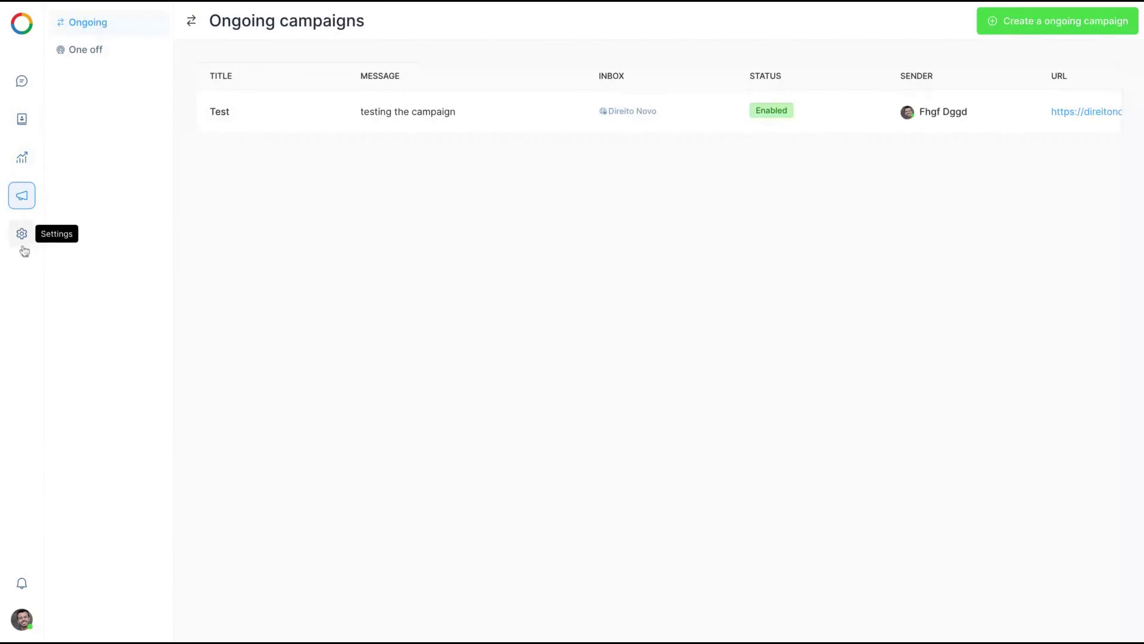
left_click(22, 119)
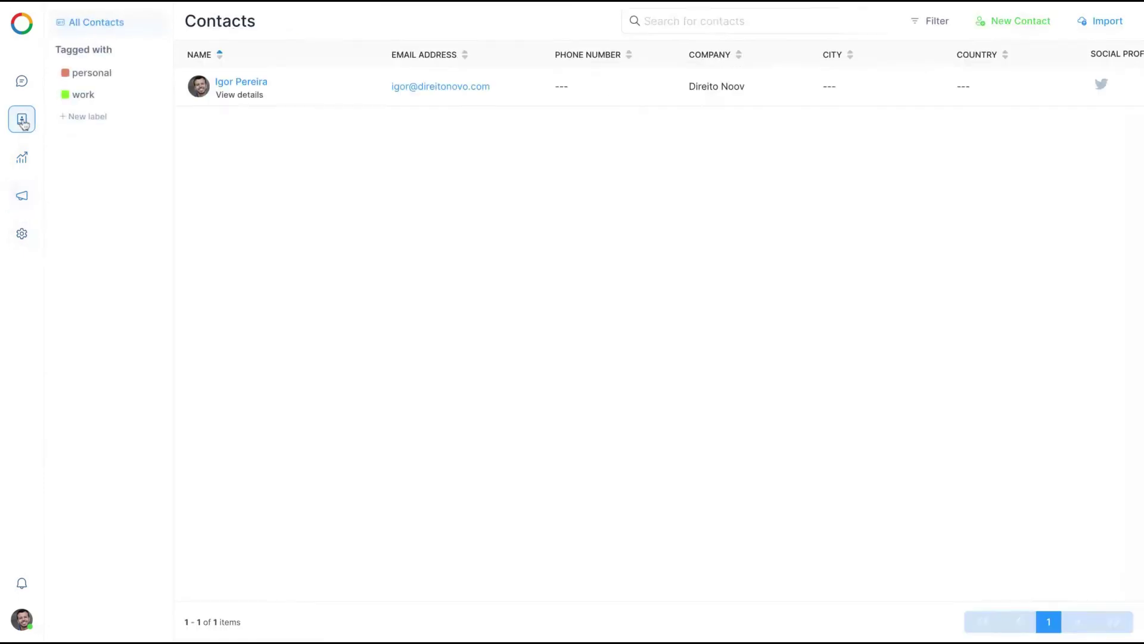
left_click(15, 237)
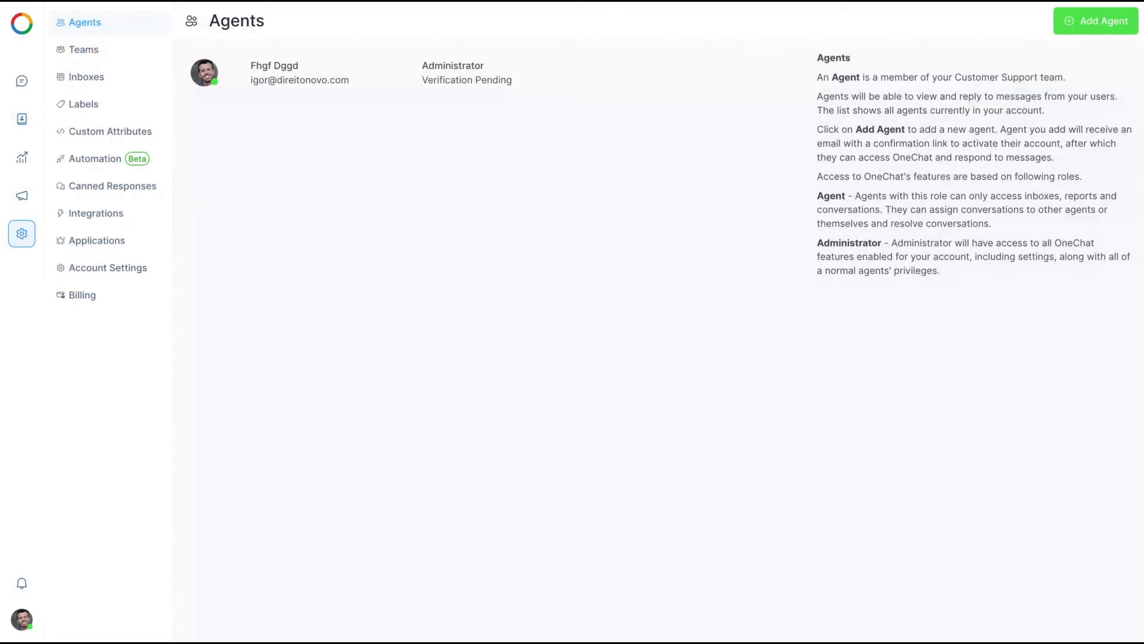
left_click(25, 80)
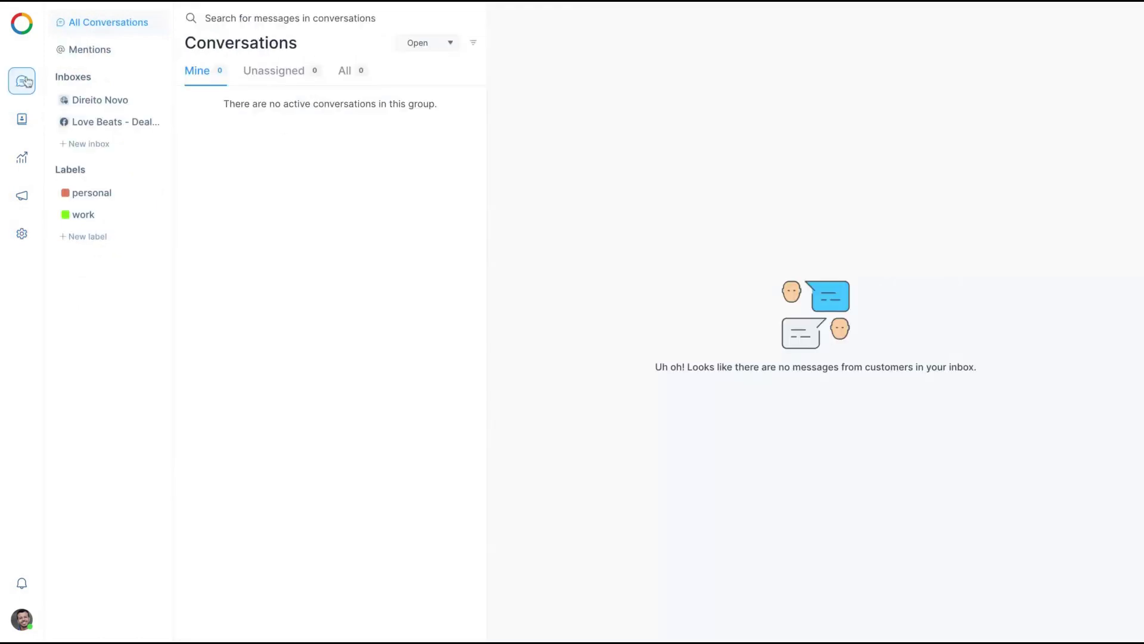